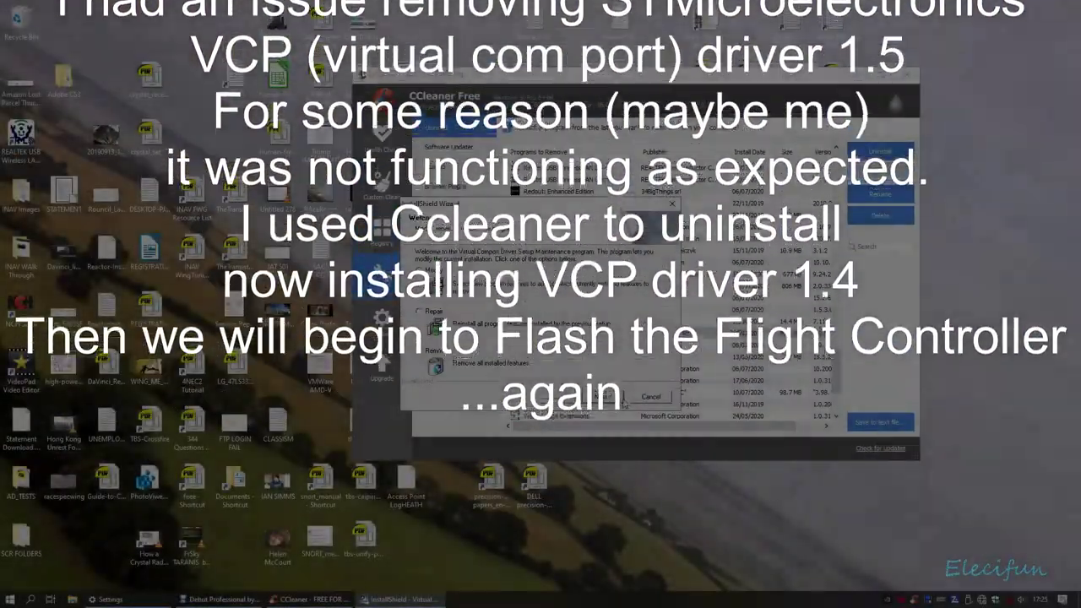
Remove all installed features of the Virtual Comport Driver 1.5.0, finish the maintenance wizard and close CCleaner
click(419, 349)
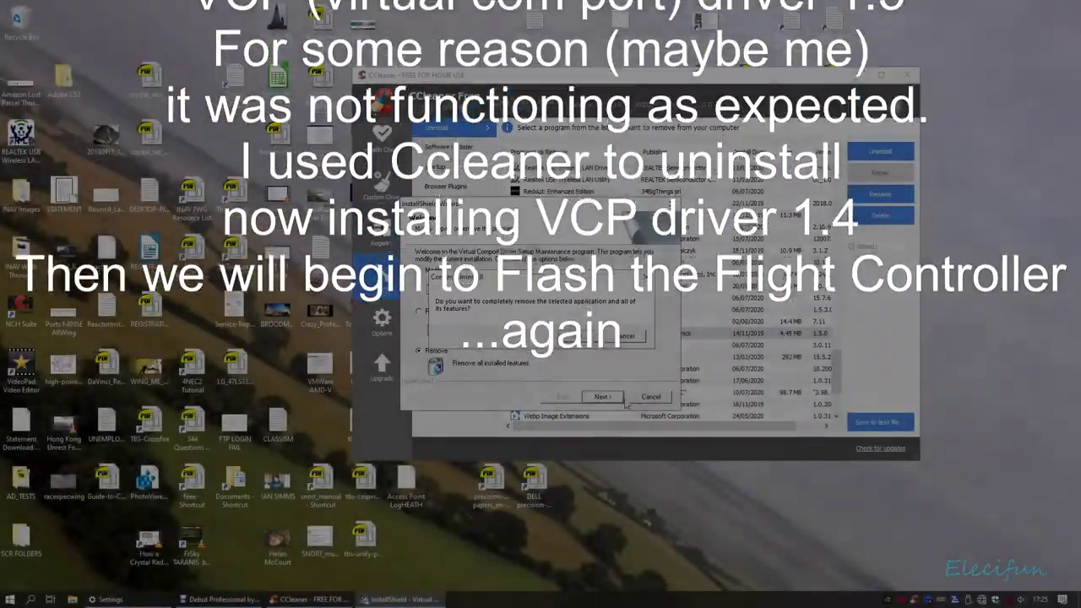
click(601, 396)
click(579, 335)
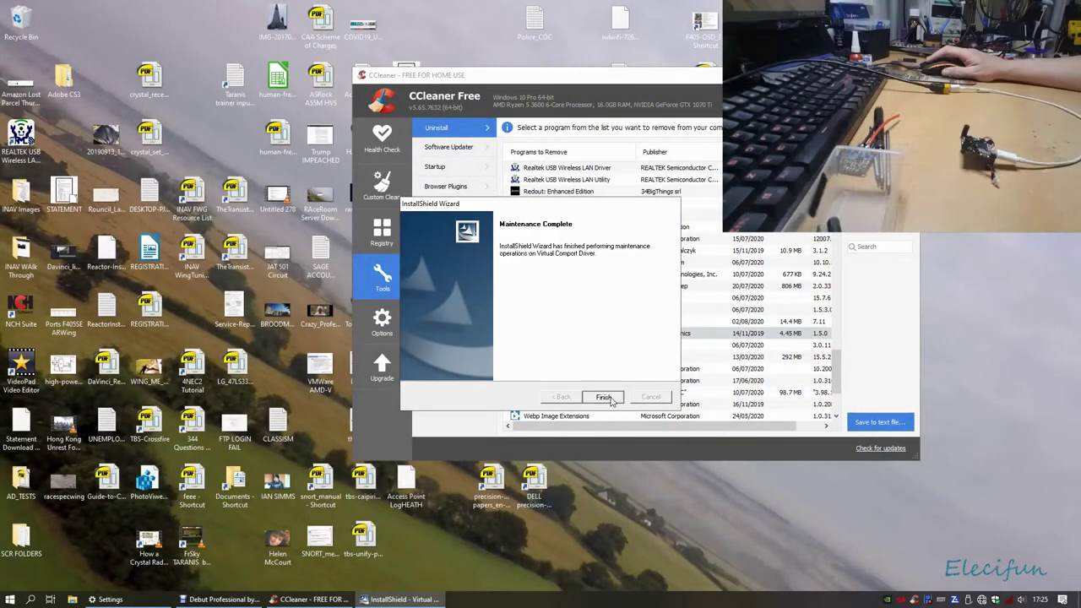
key(Return)
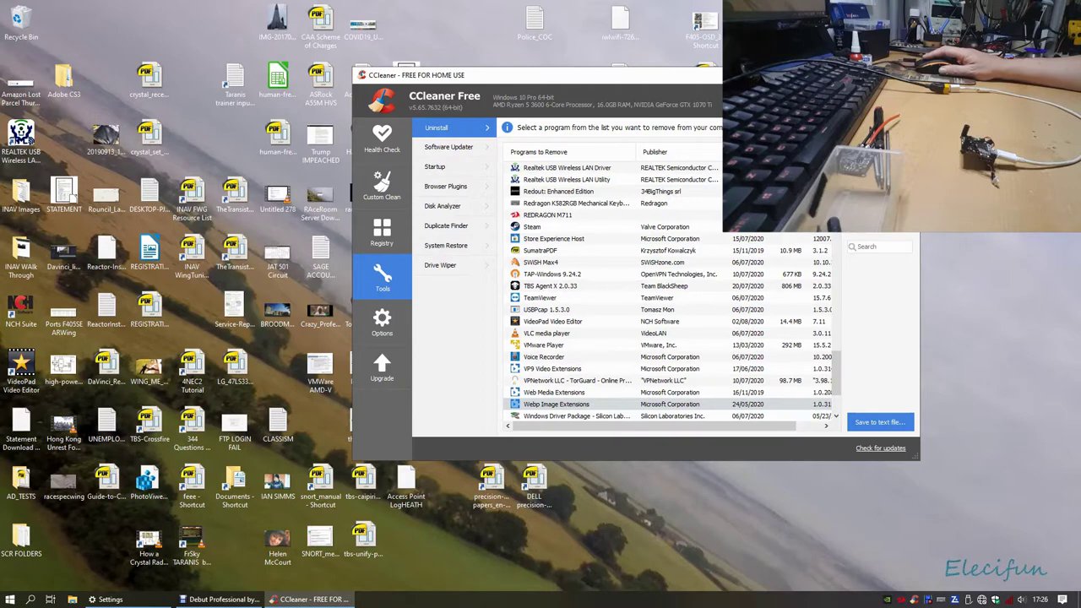
click(909, 75)
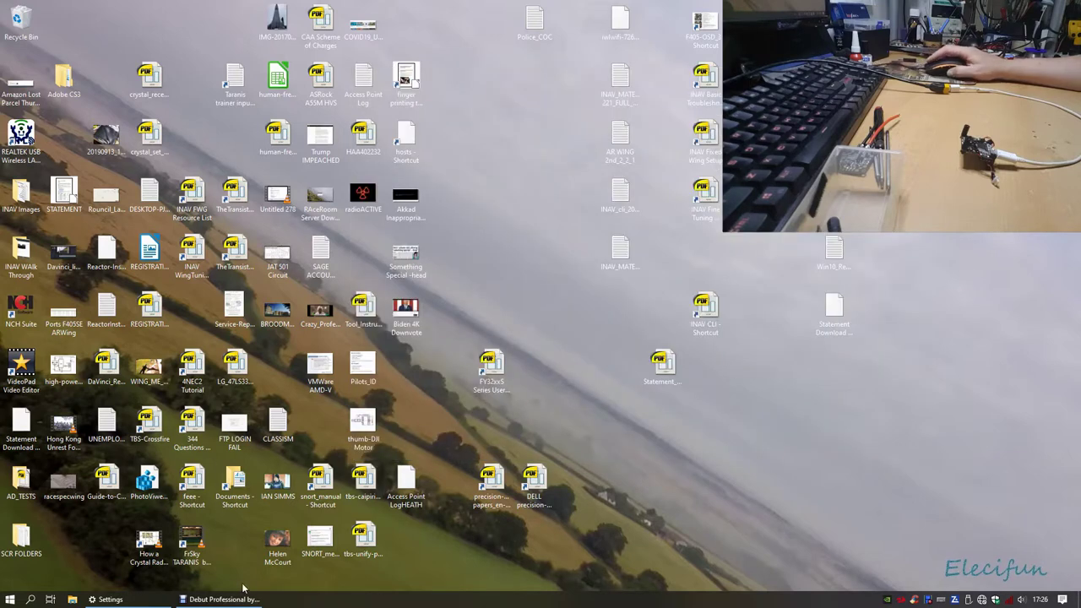
Install the Virtual Com port driver with VCP_V1.4.0_Setup from the STM32 Virtual COM Port Driver folder in RC Stuff\TOOLS on drive H
click(72, 599)
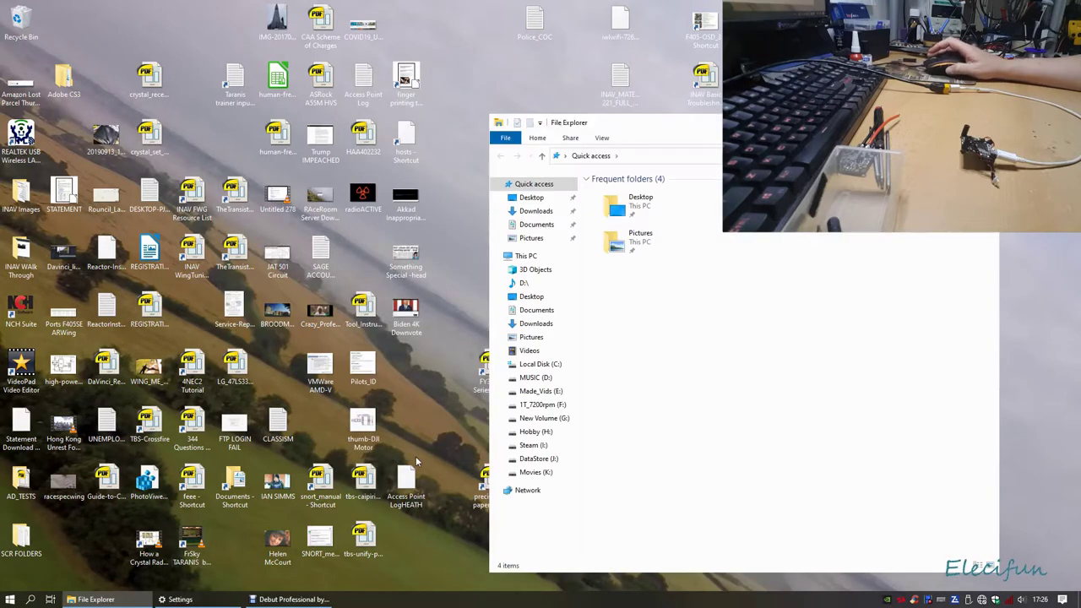
click(524, 434)
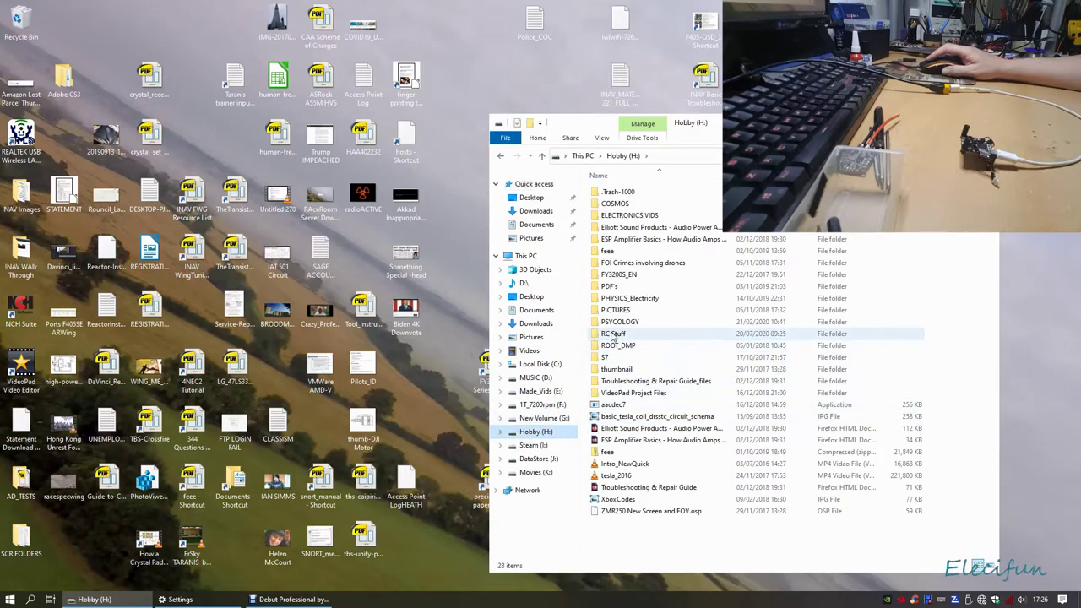
double_click(688, 334)
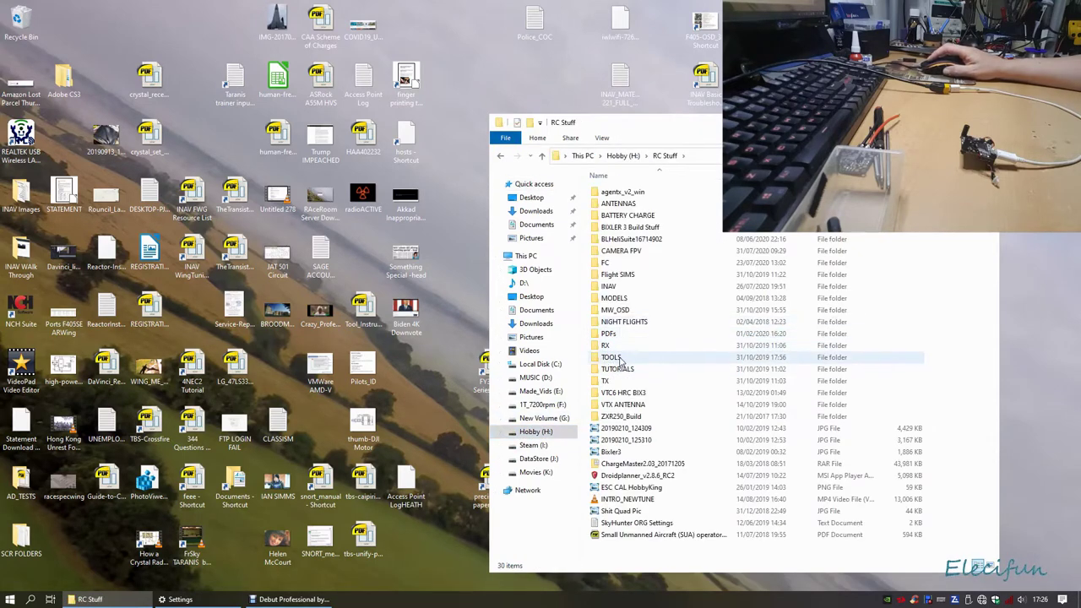
double_click(660, 355)
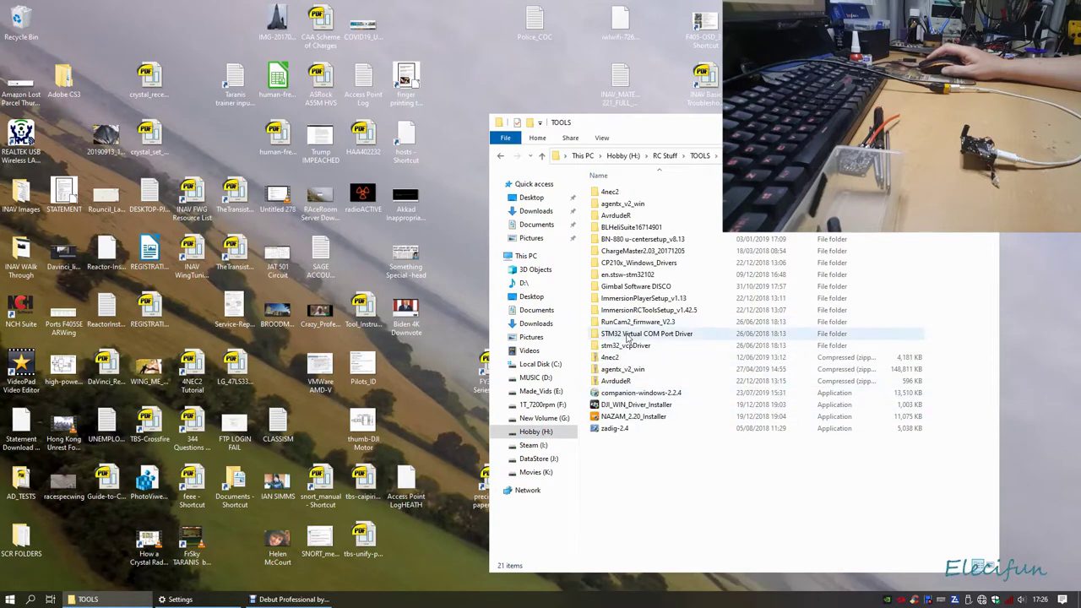
click(622, 337)
double_click(622, 336)
double_click(621, 205)
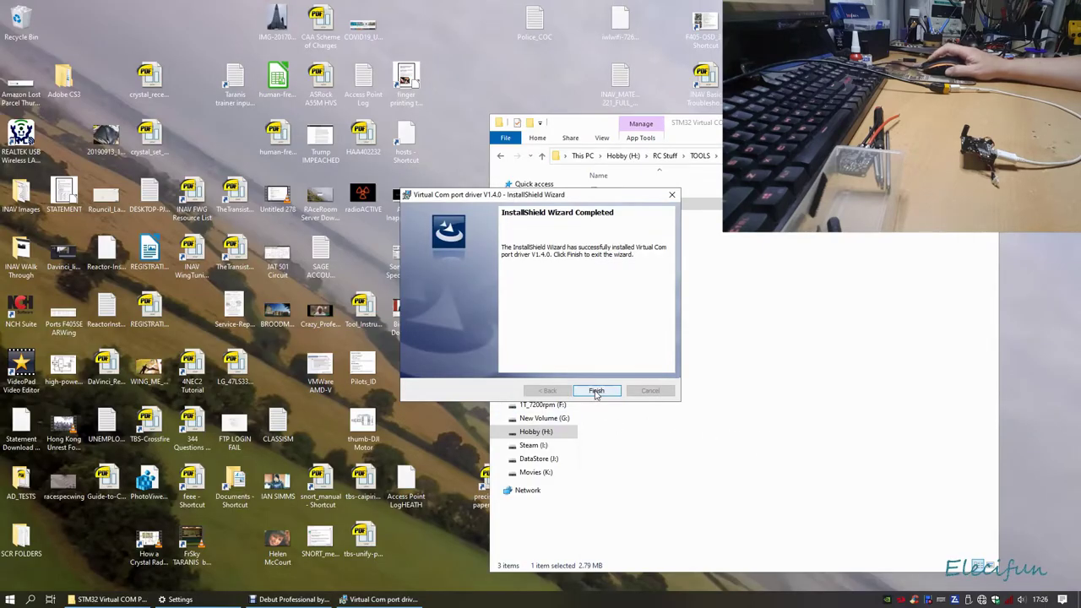
click(596, 391)
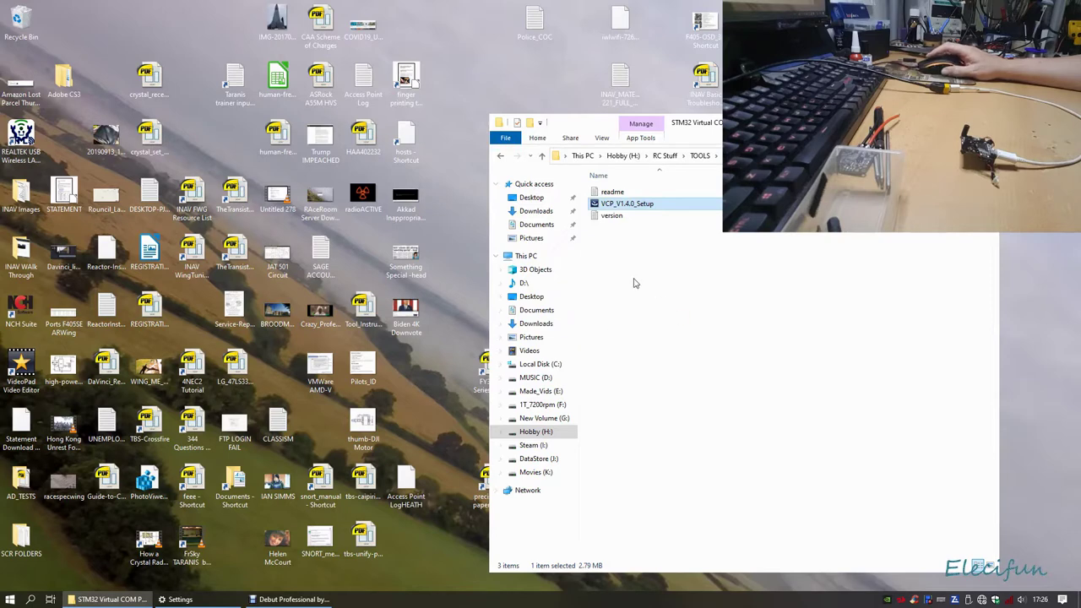
Run dpinst_amd64 from the Win8 driver folder under Program Files (x86)\STMicroelectronics\Software, complete the device driver installation and close File Explorer
click(540, 364)
double_click(649, 307)
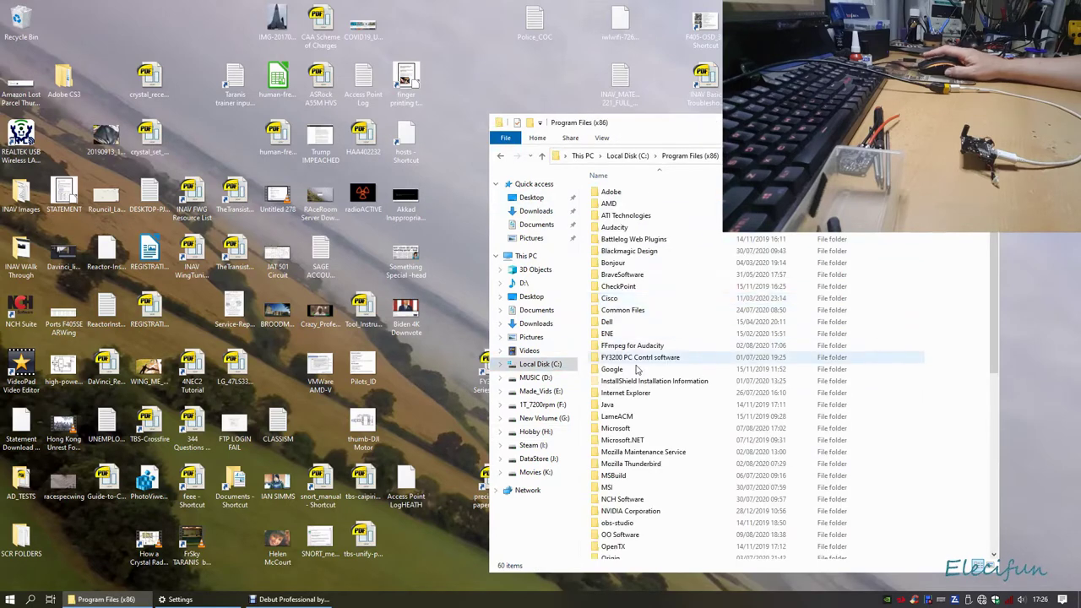
scroll(642, 376, down, 9)
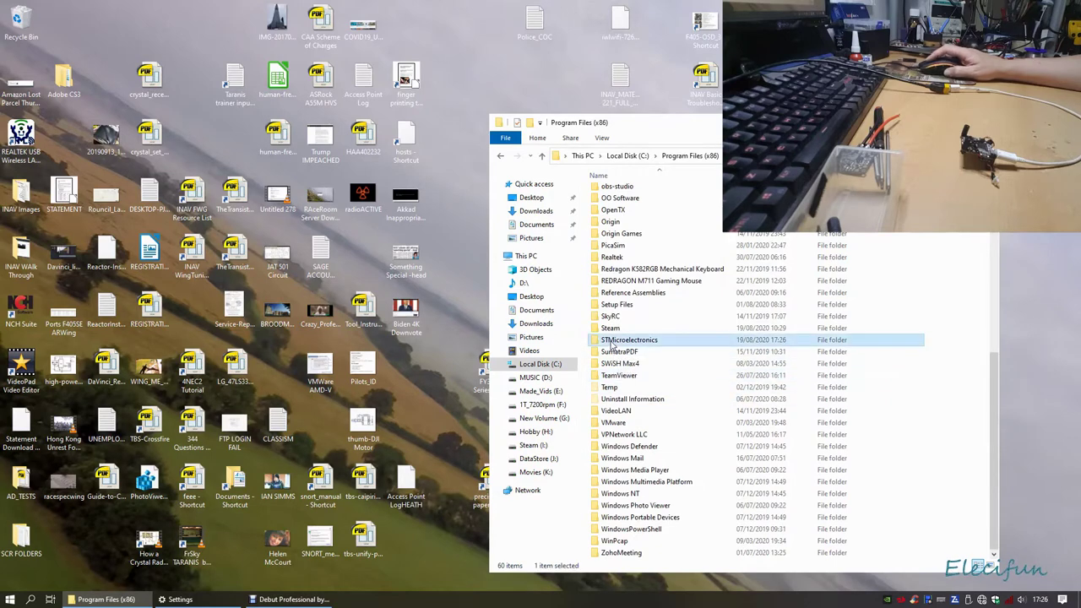
double_click(615, 341)
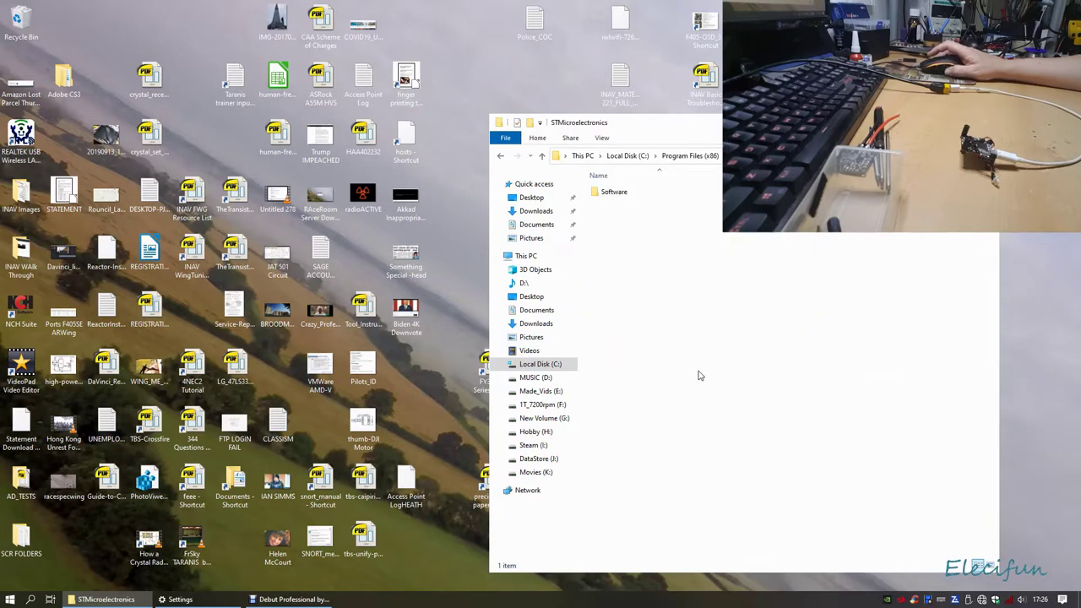
double_click(614, 194)
double_click(614, 191)
click(611, 204)
double_click(611, 206)
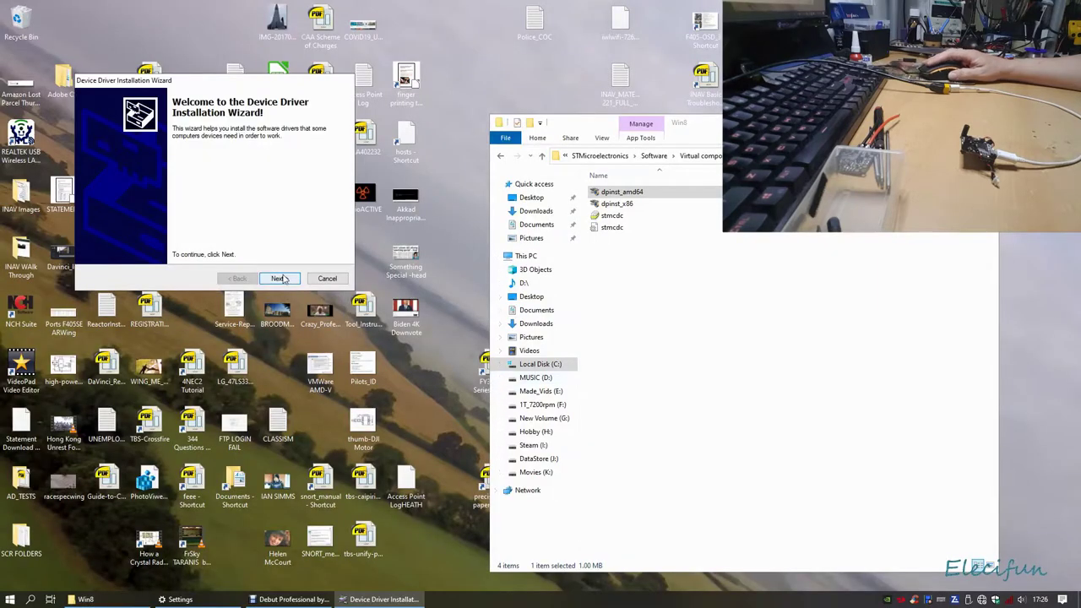
click(281, 278)
click(280, 279)
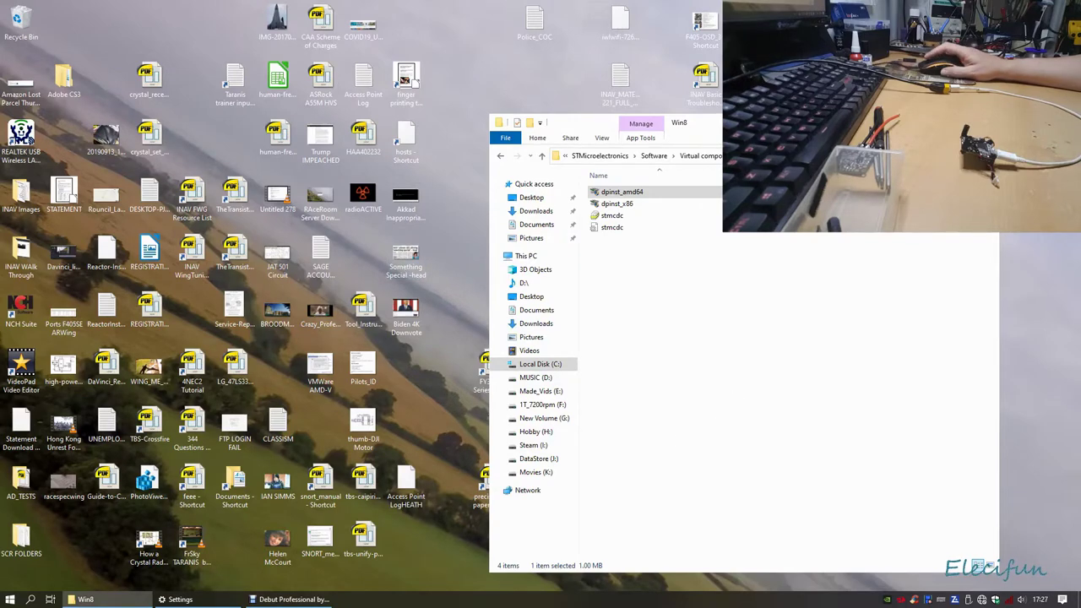
key(alt+F4)
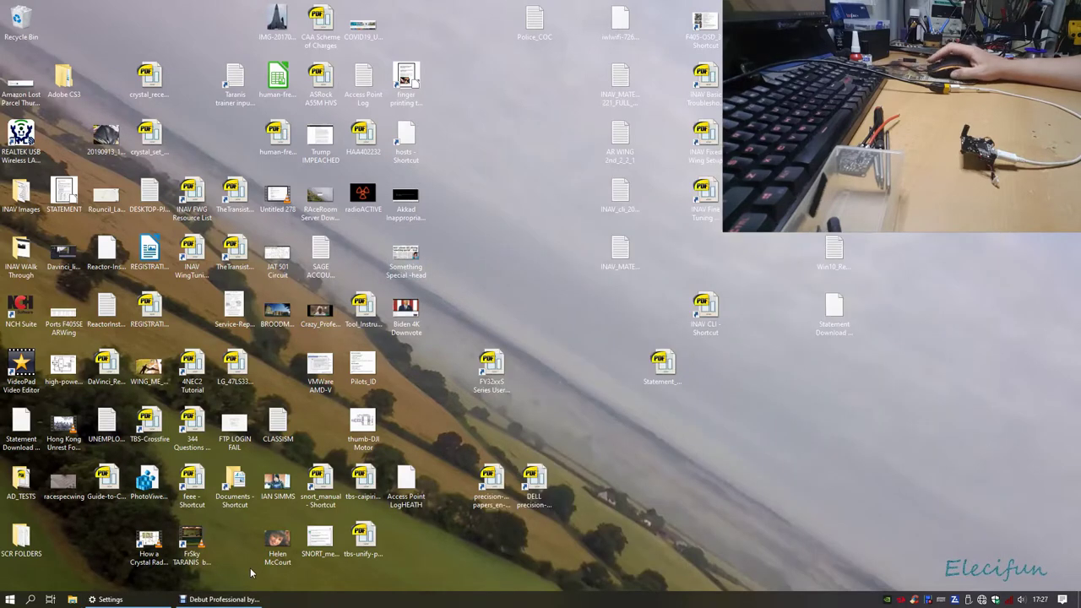
Launch INAV Configurator 2.5.0 and select the stable 2.5.2 firmware for the MATEKF405 board in the firmware flasher
click(11, 599)
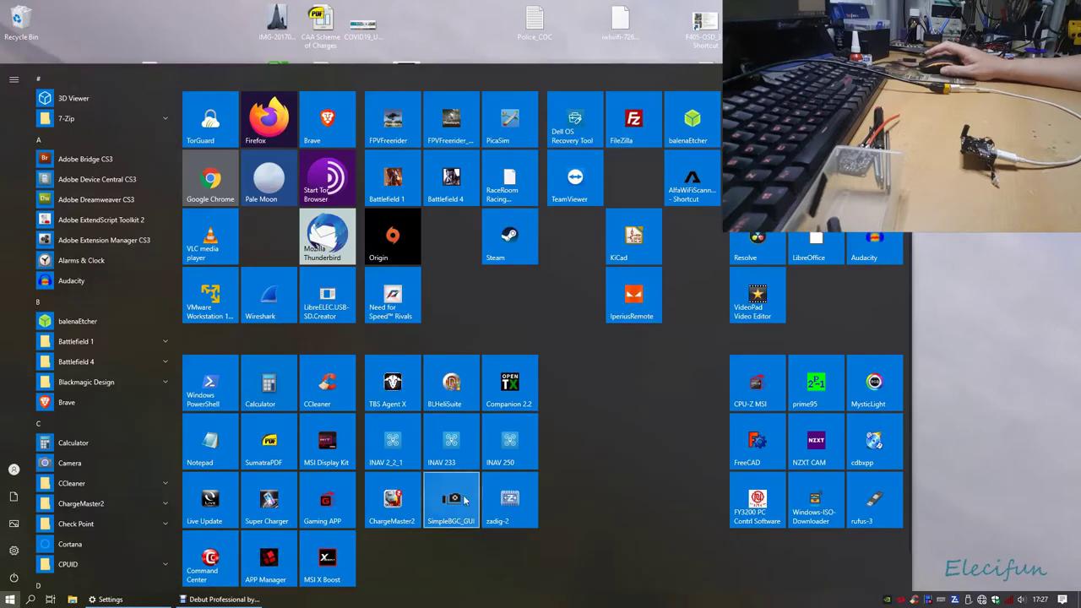
click(515, 457)
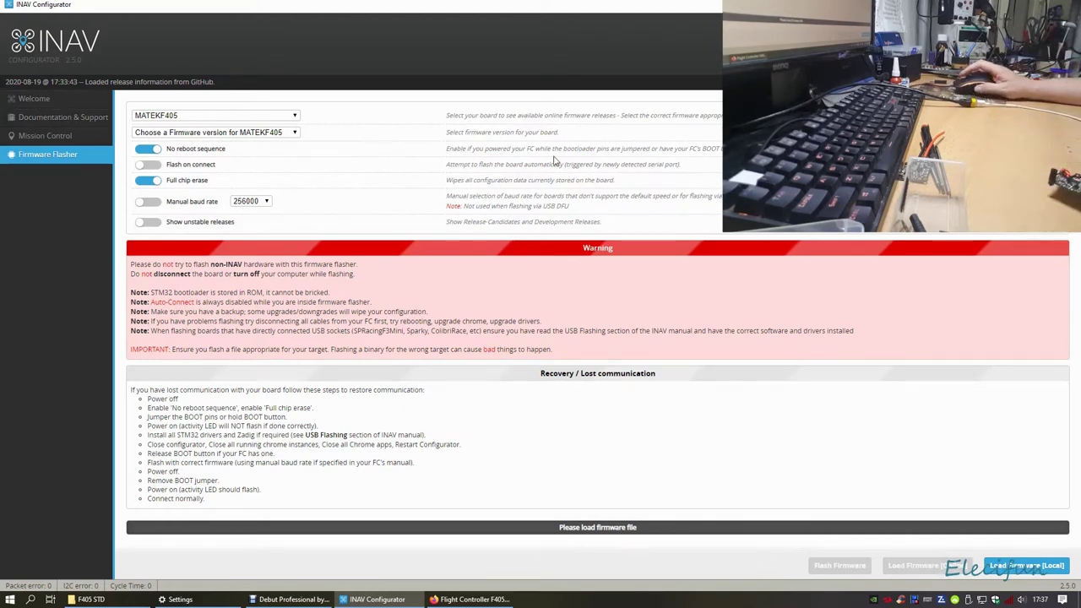
click(260, 135)
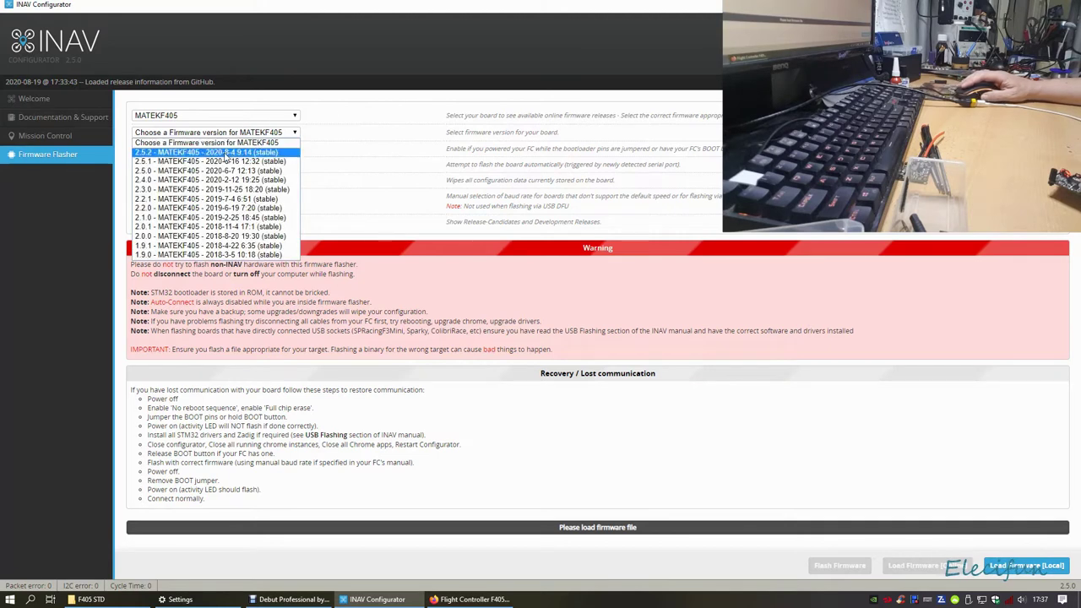
click(226, 153)
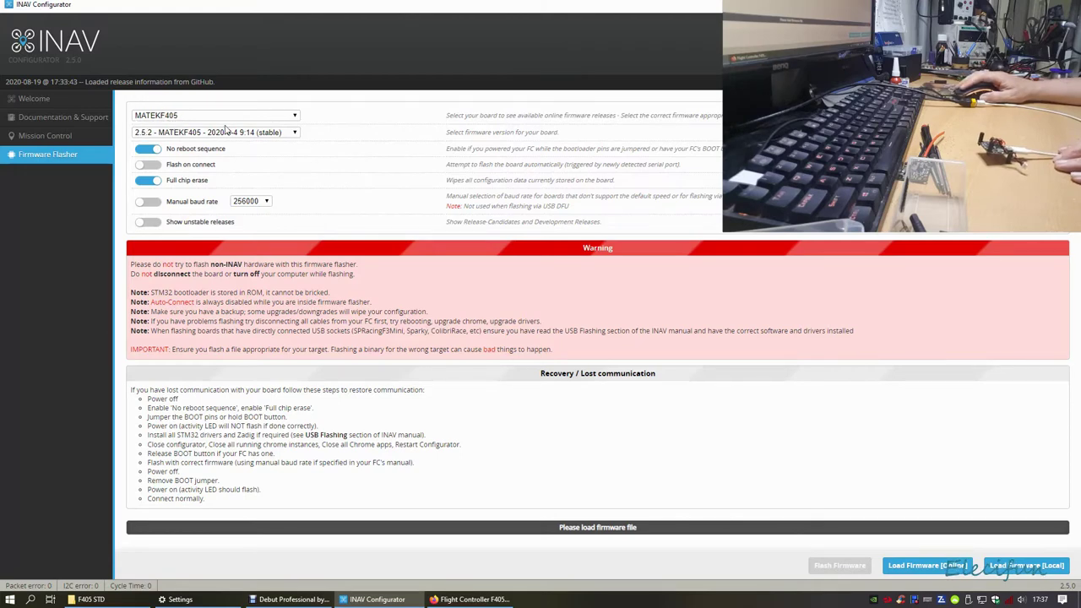
Check the board's target on the Matek F405-STD page in Firefox, and load the selected firmware online in INAV Configurator
click(467, 599)
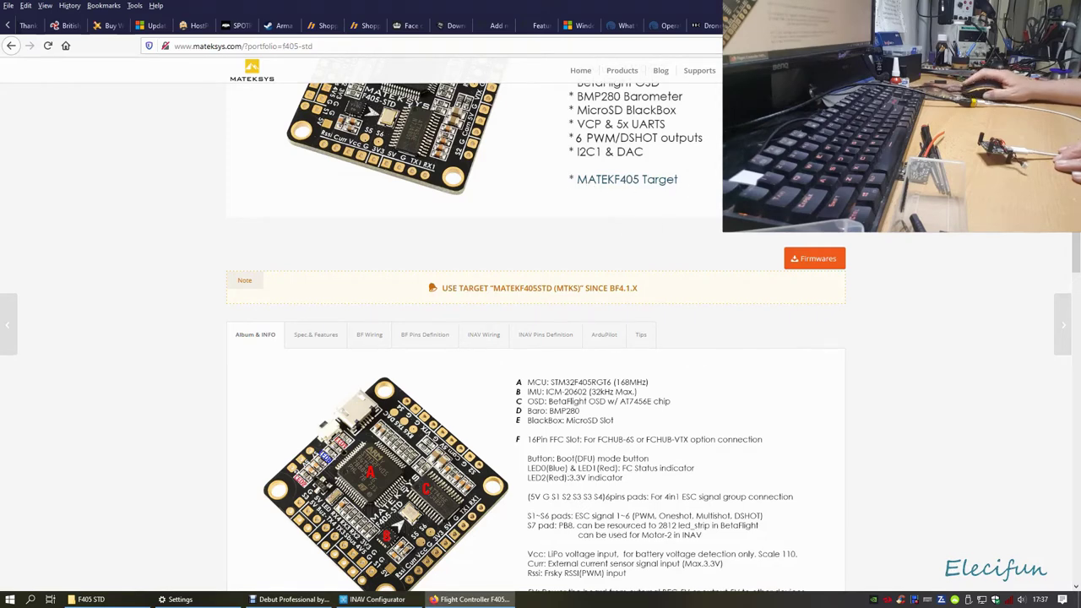
click(373, 600)
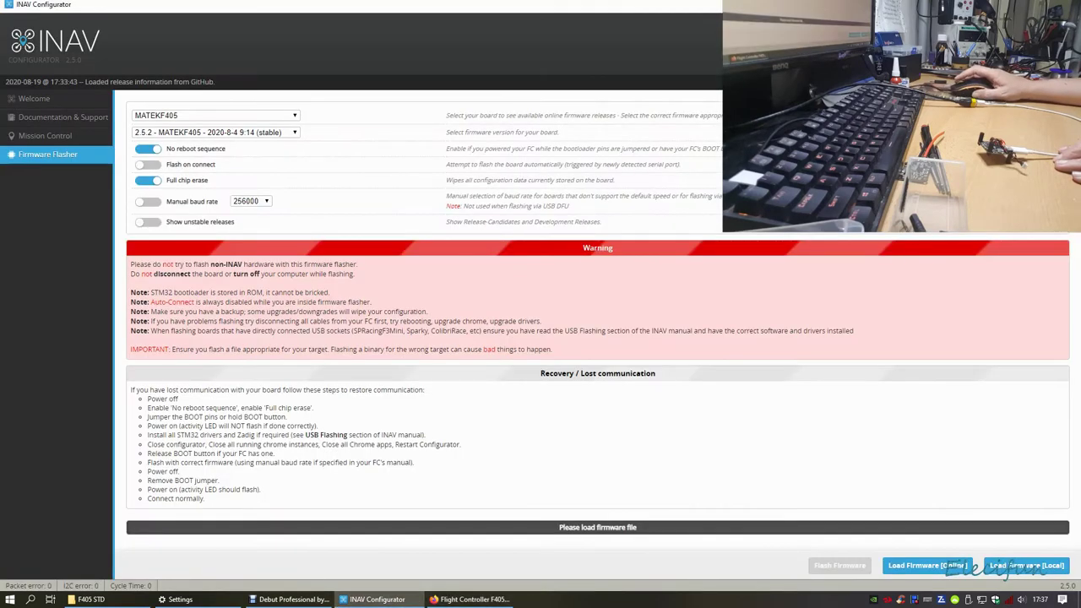
click(928, 568)
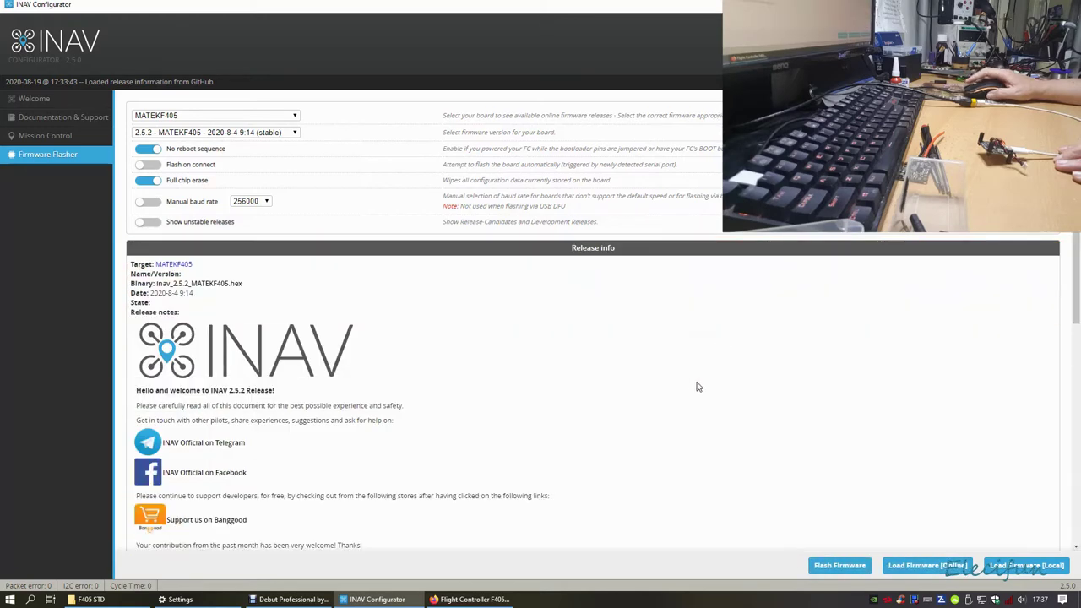
Review the INAV 2.5.2 release notes and flashing warnings, and flash the loaded firmware to the flight controller
scroll(688, 359, down, 6)
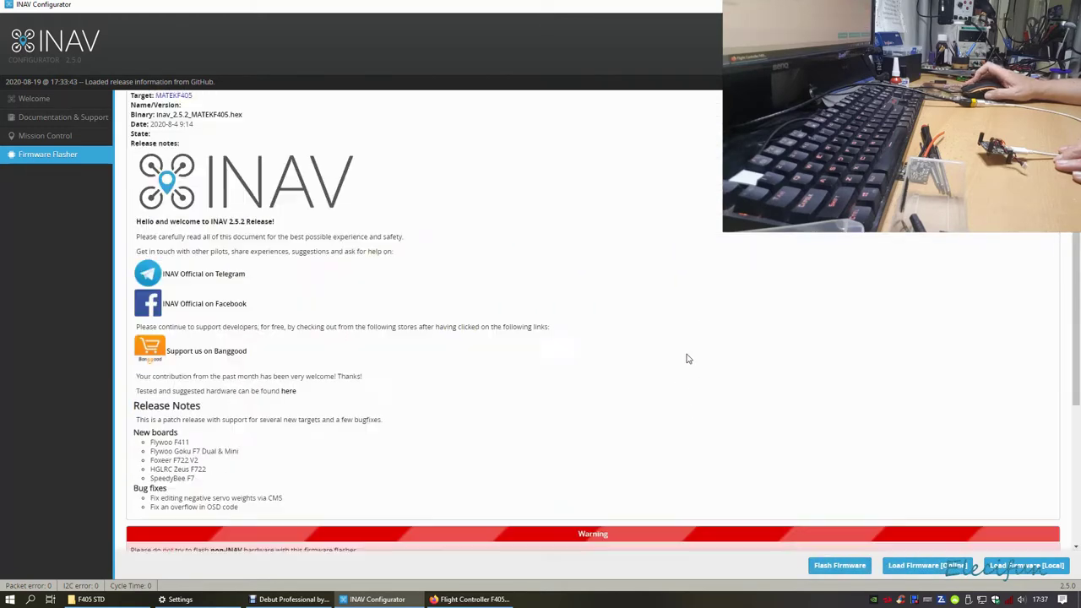
scroll(688, 358, up, 8)
scroll(689, 358, down, 5)
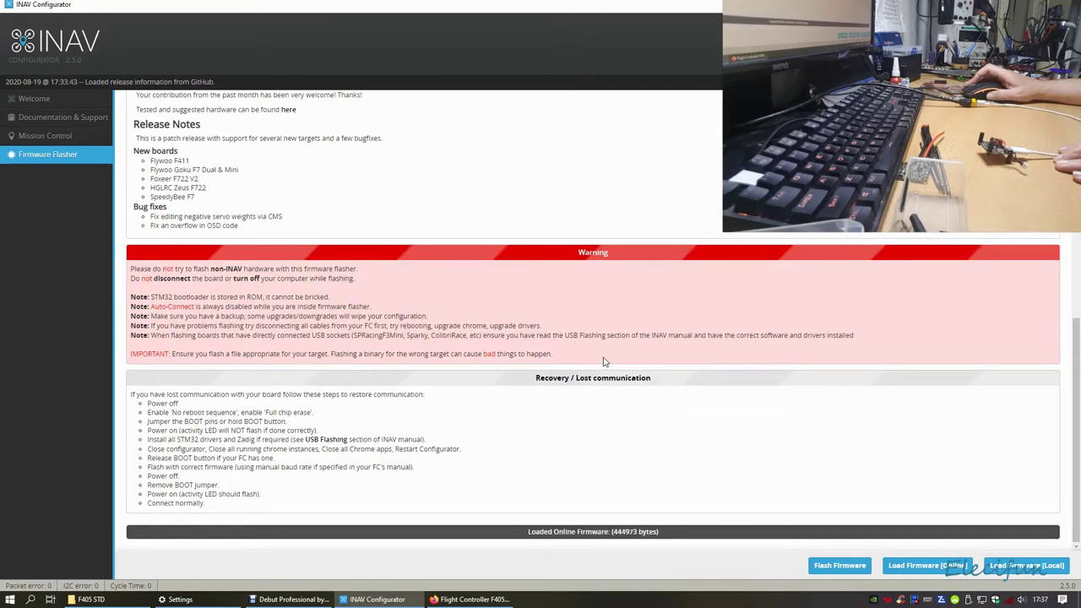
scroll(604, 357, up, 1)
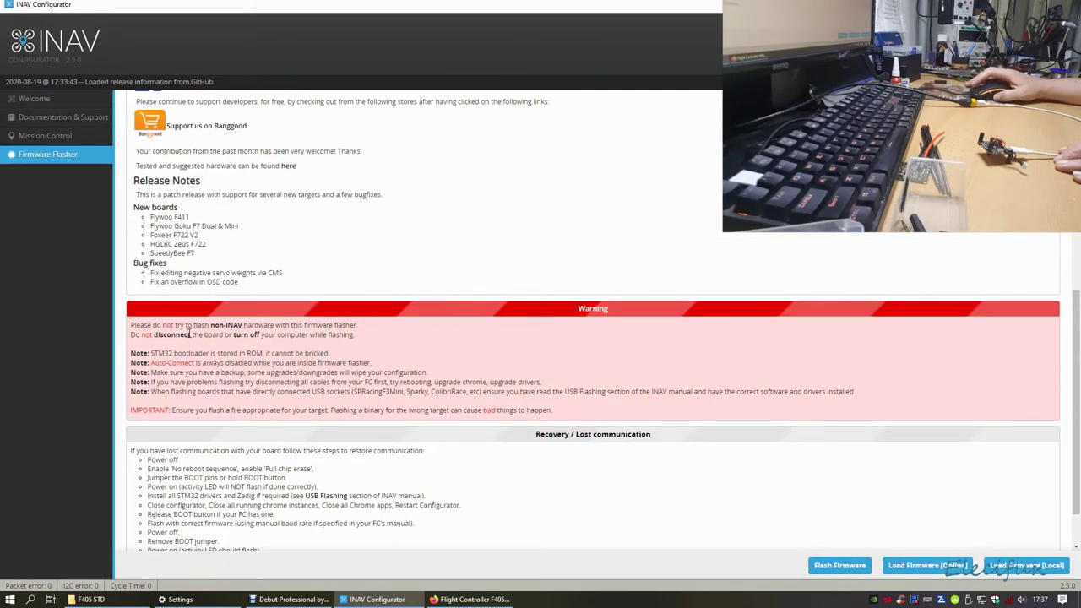
scroll(396, 390, down, 1)
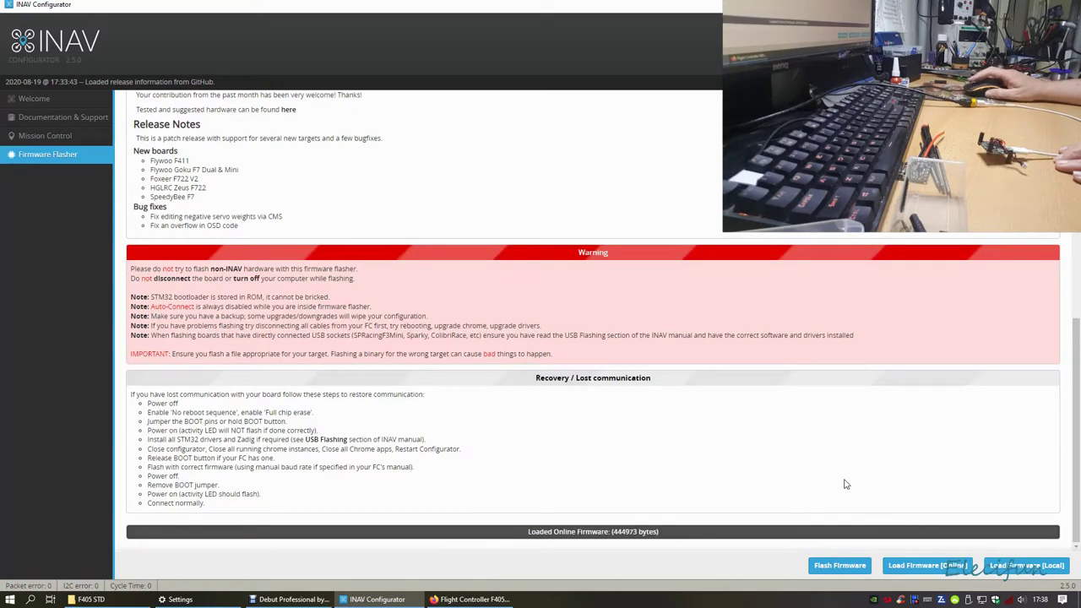
click(839, 566)
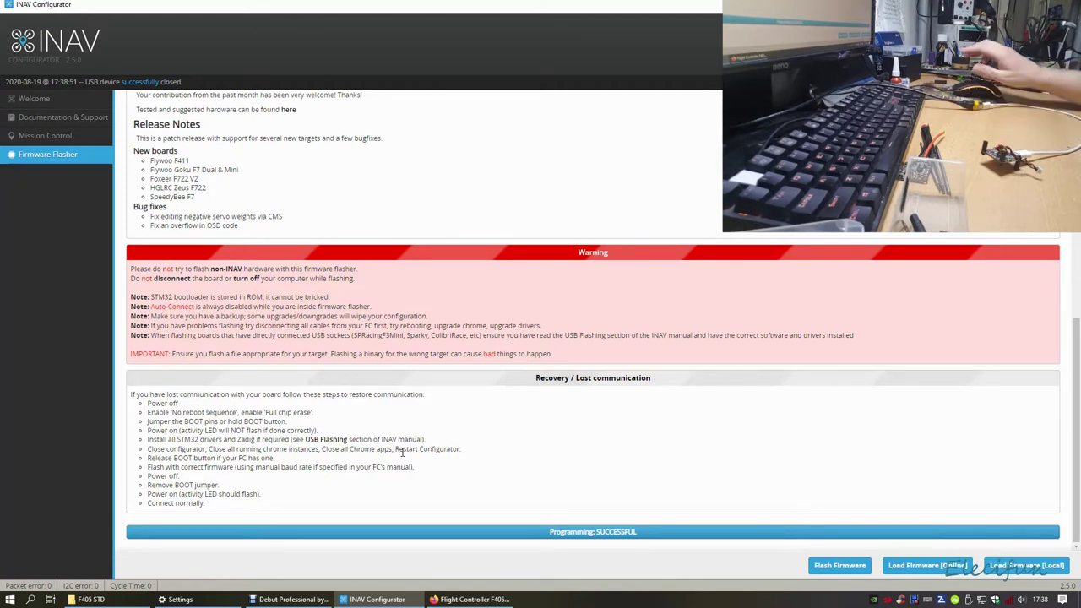
Leave the firmware flasher and apply the "Mini Quad with 3"-7" propellers" default values to the connected flight controller
click(32, 102)
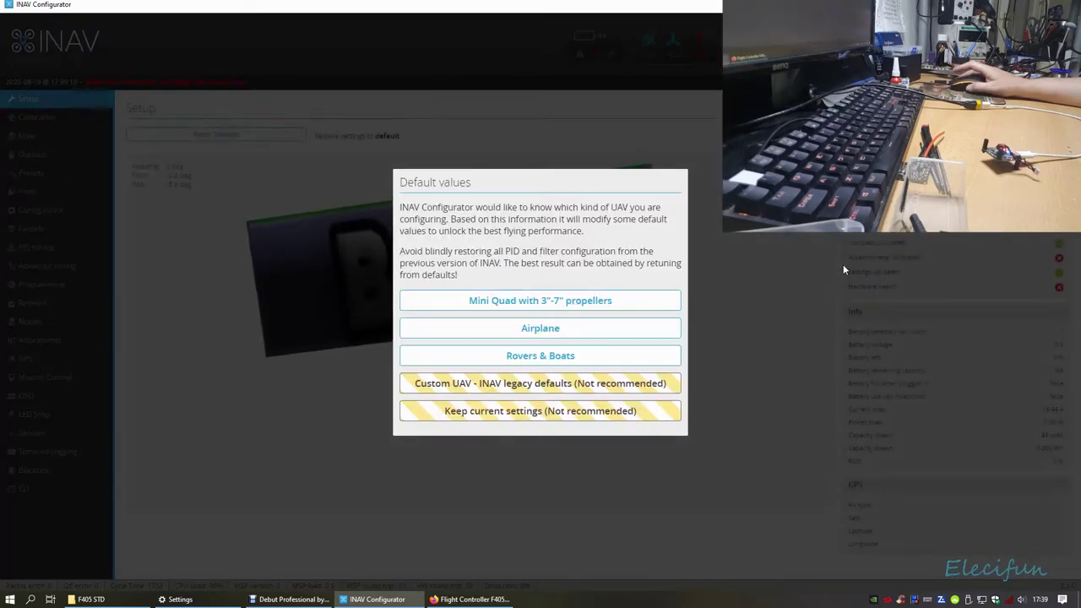
click(547, 304)
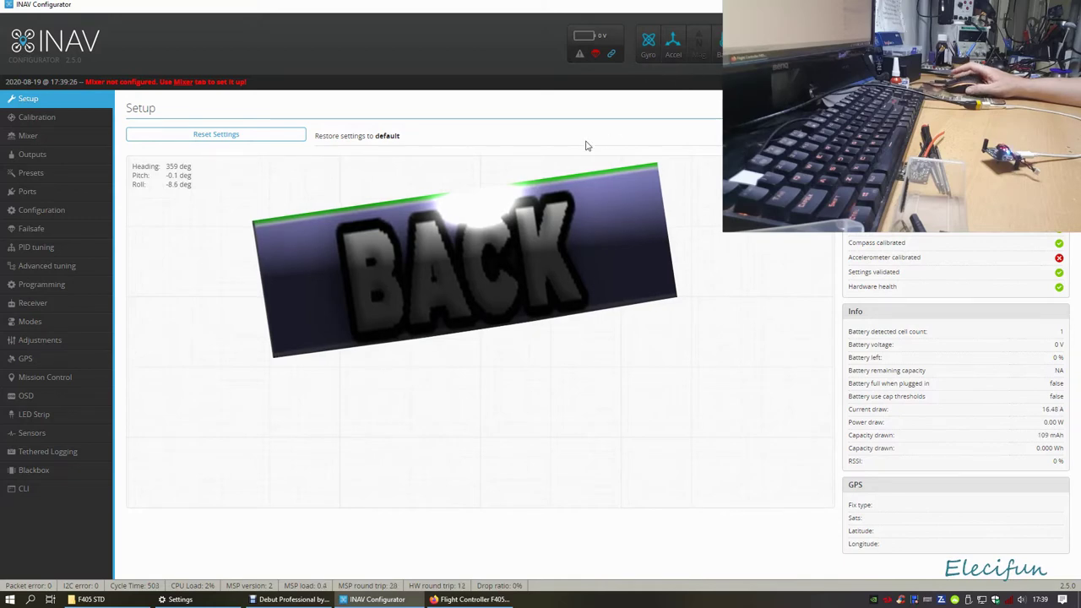
Run the accelerometer calibration through all six flight controller positions and save the calibrated values
click(53, 119)
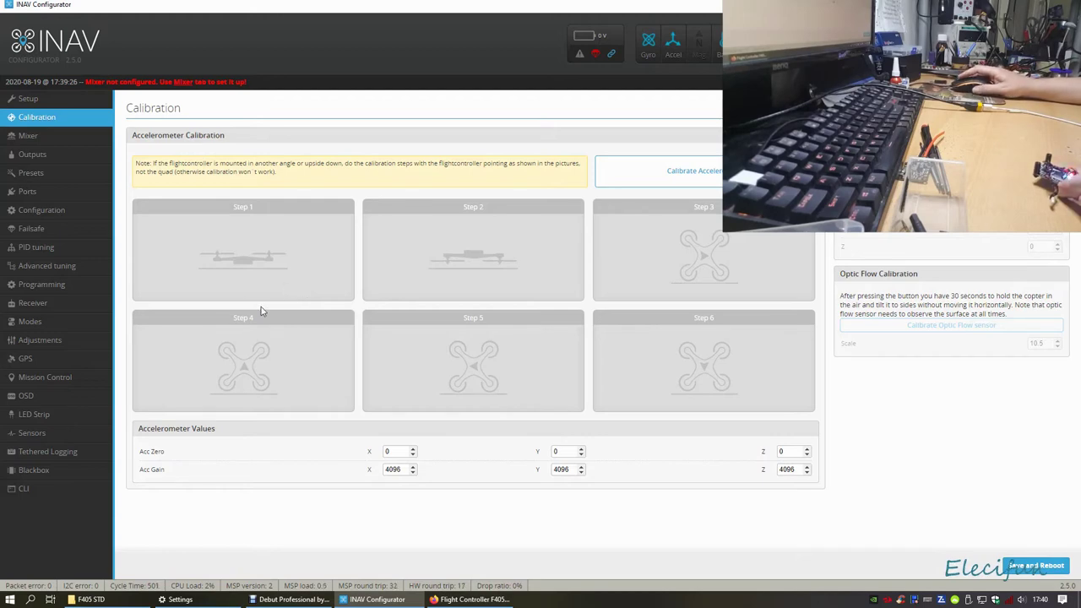
click(645, 174)
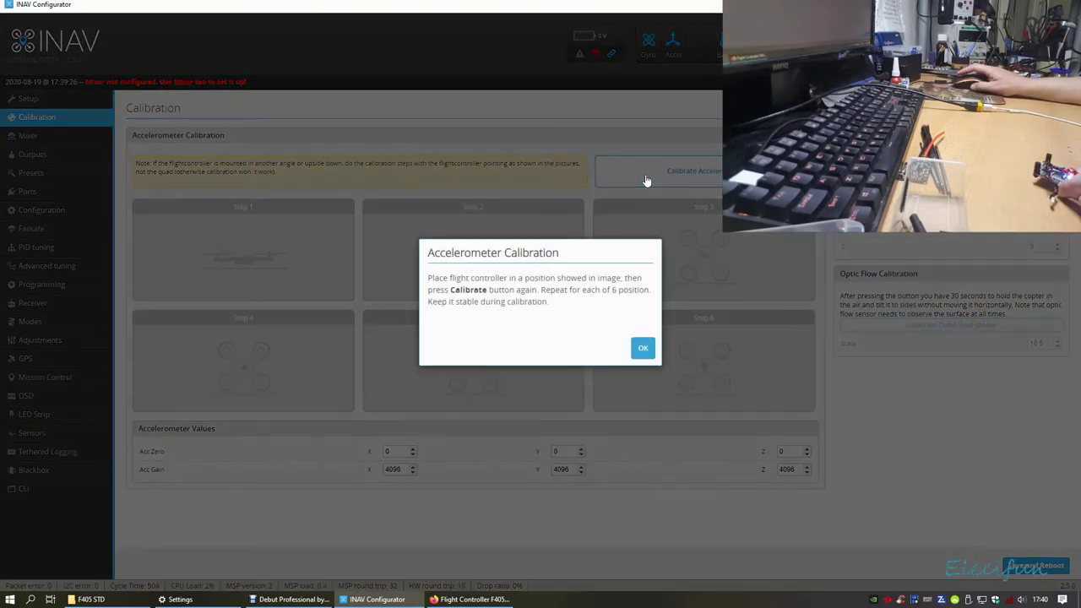
click(644, 348)
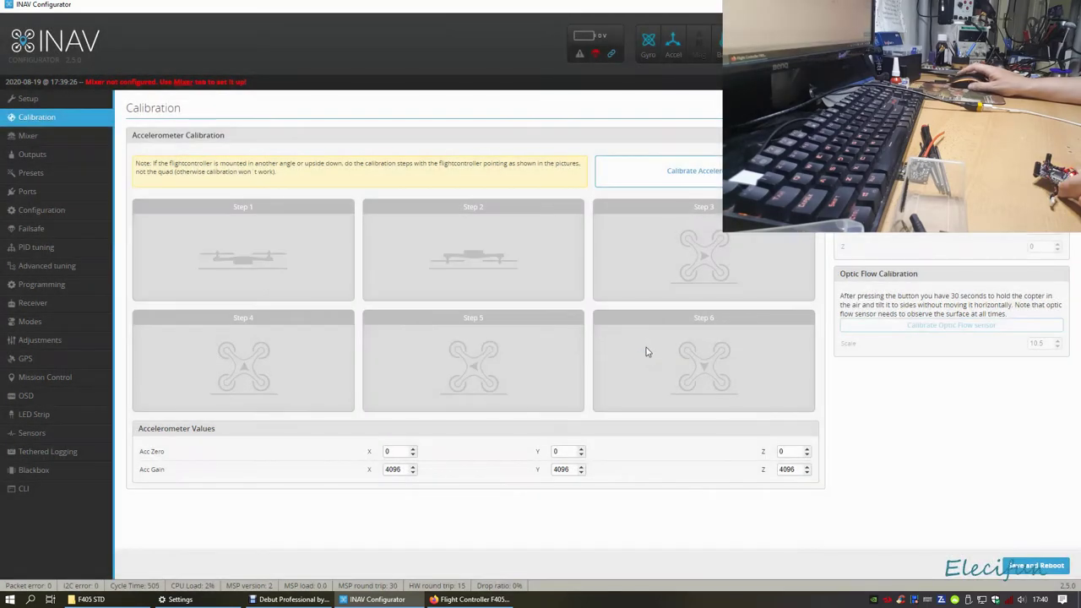
click(678, 180)
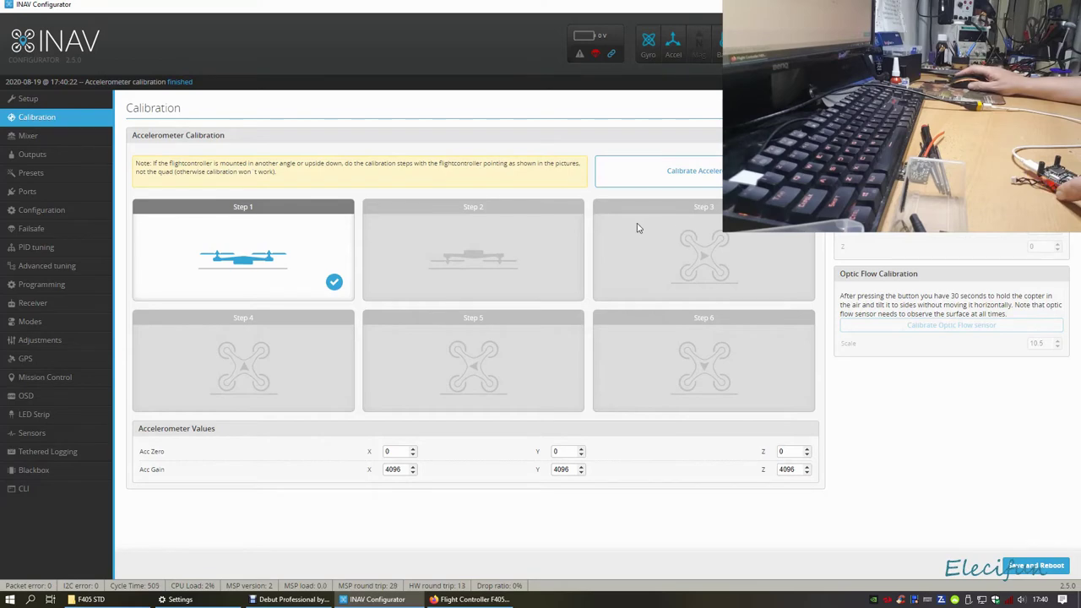
click(672, 184)
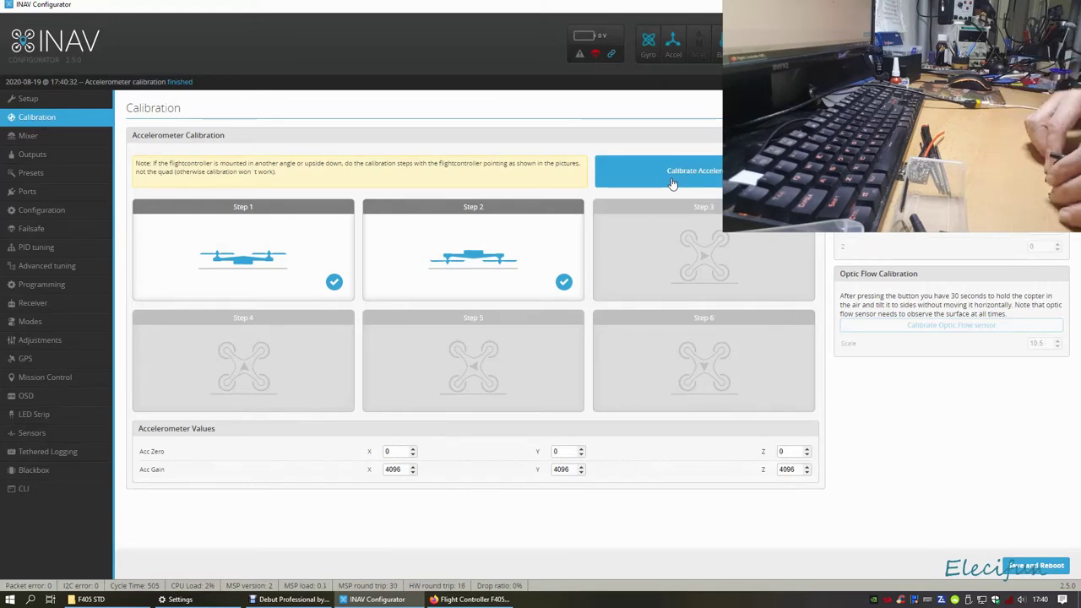
click(674, 179)
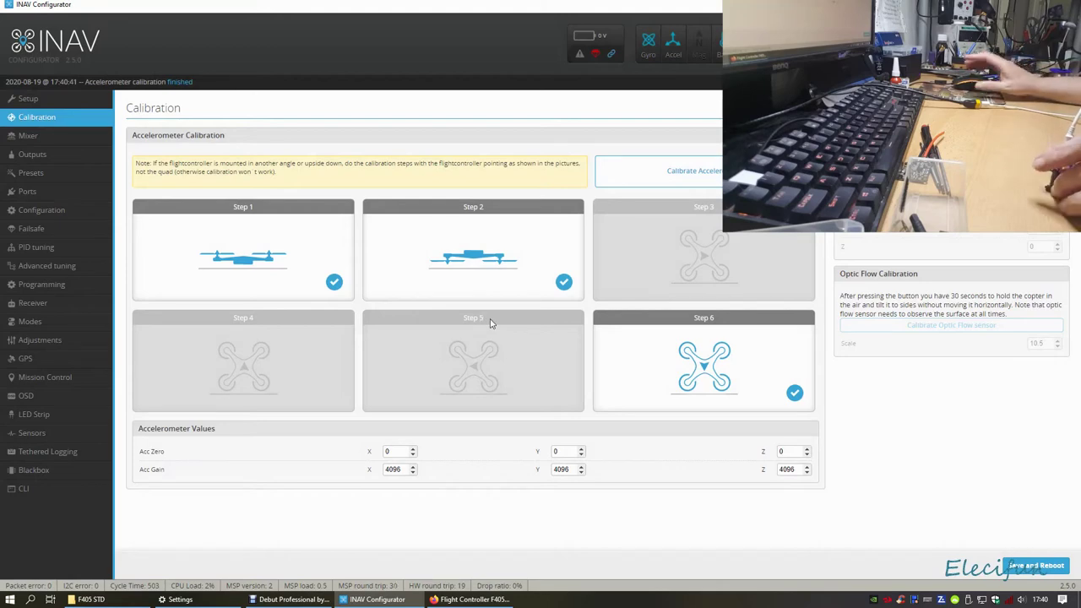
click(677, 179)
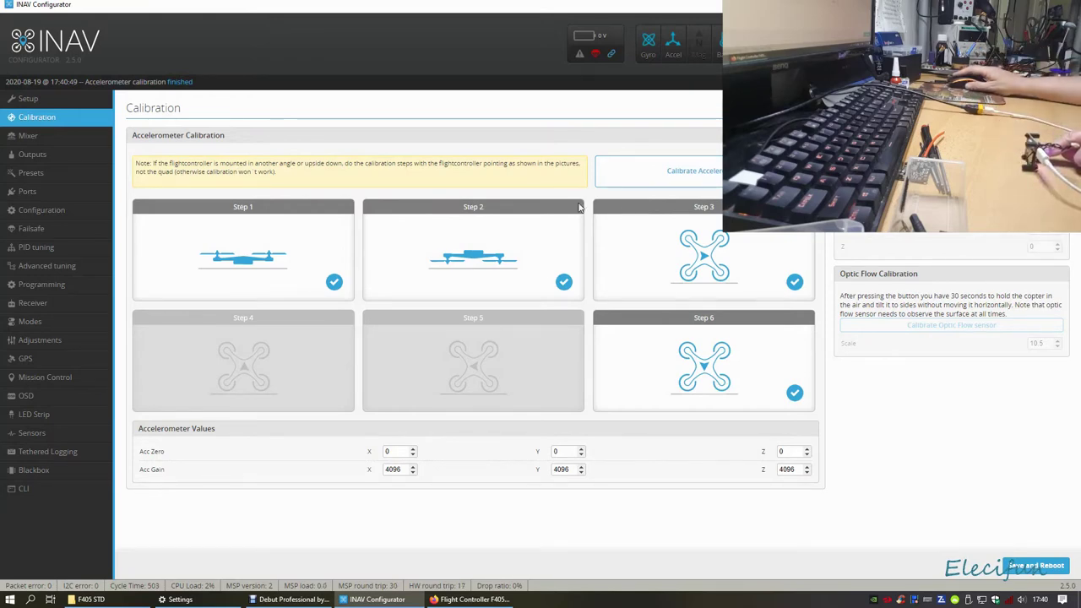
click(674, 176)
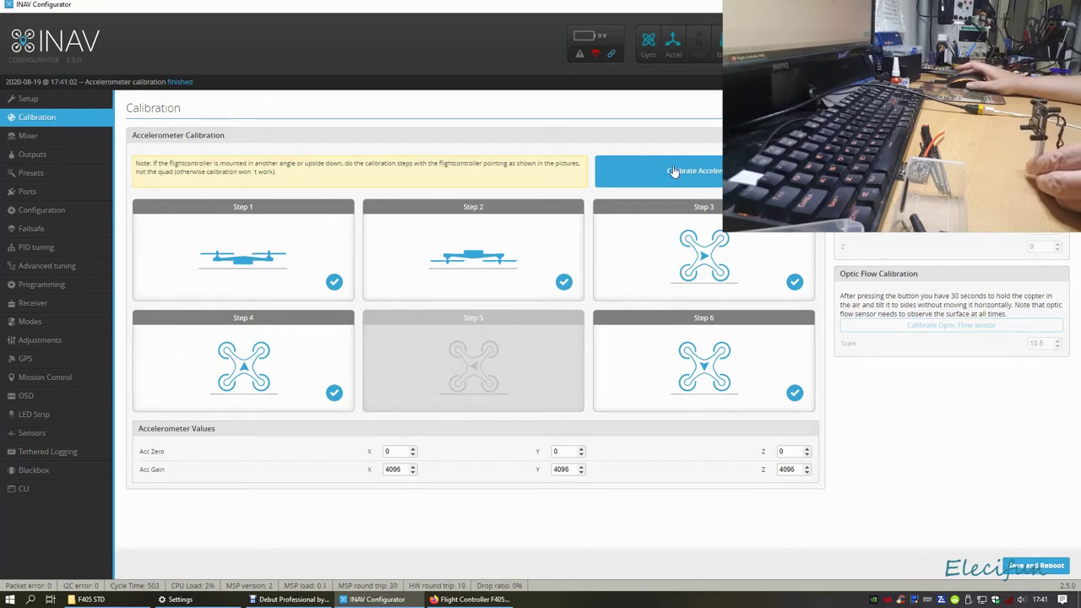
click(668, 171)
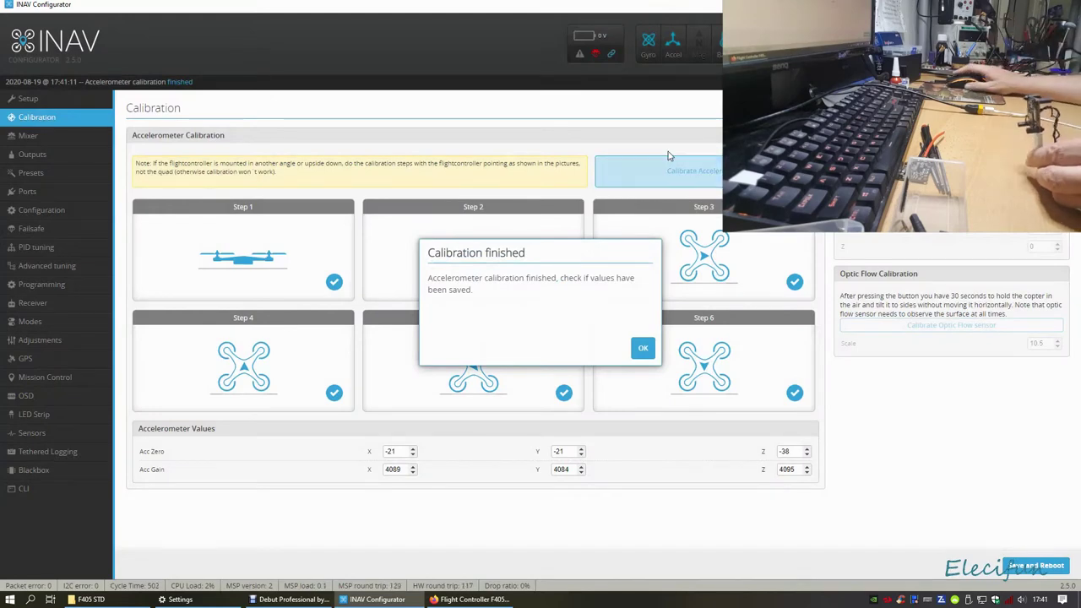
click(643, 349)
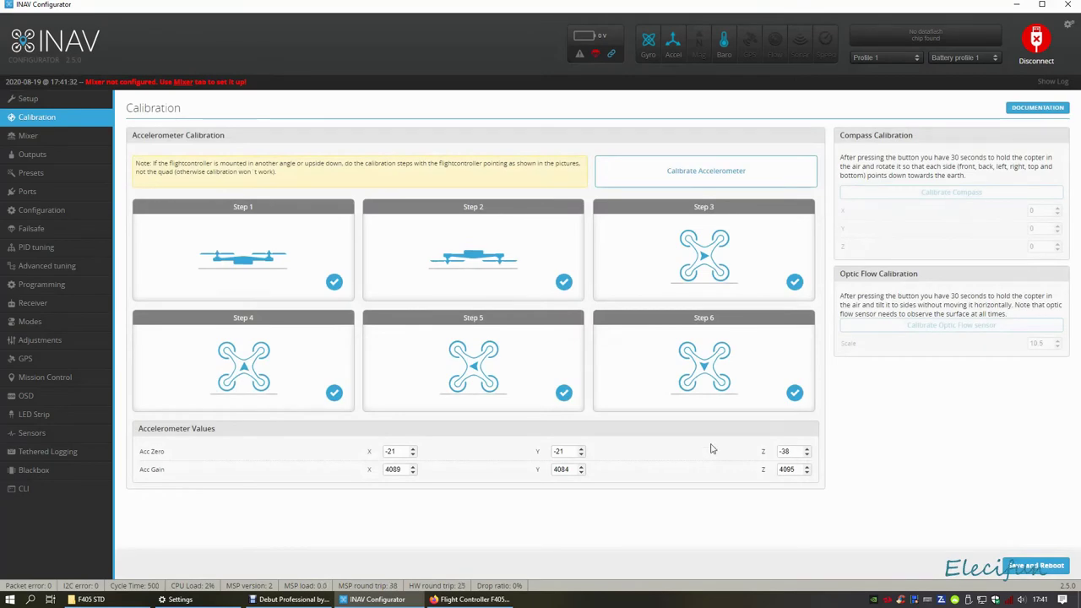
Check the flight controller's attitude and pre-arming checks on the Setup page, and reset the 3D model's Z axis
click(59, 101)
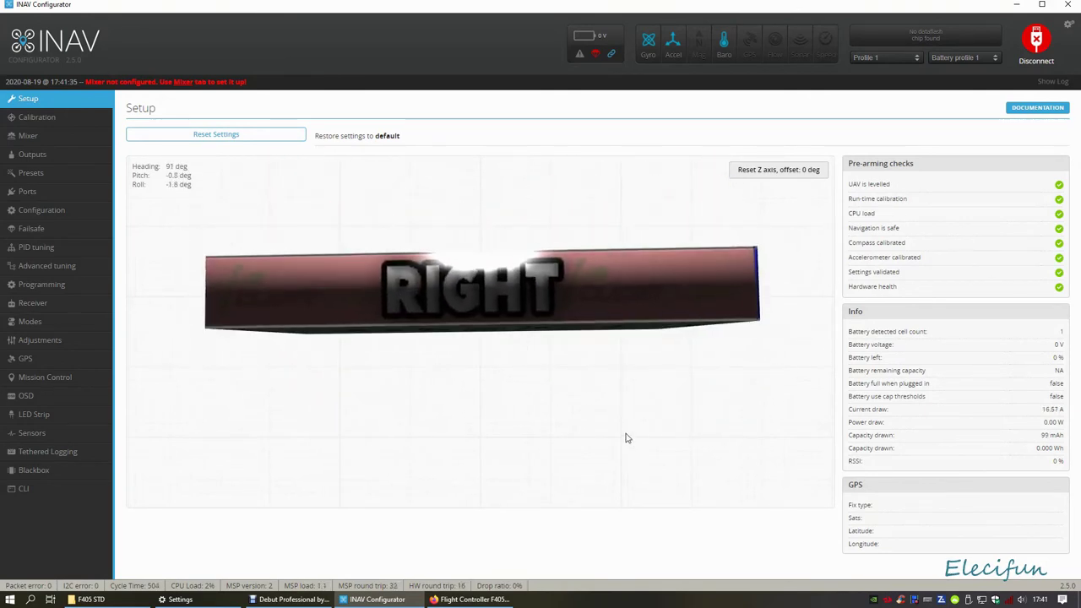
click(766, 172)
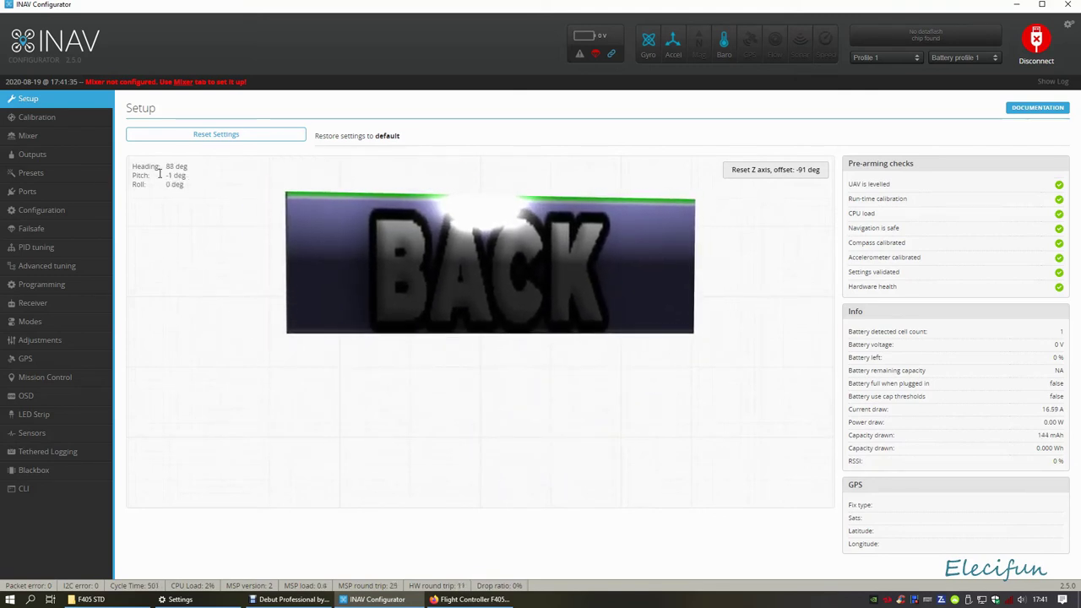
click(36, 119)
Load and apply the Quad X mixer preset for the Multirotor platform, saving and rebooting the flight controller
click(29, 136)
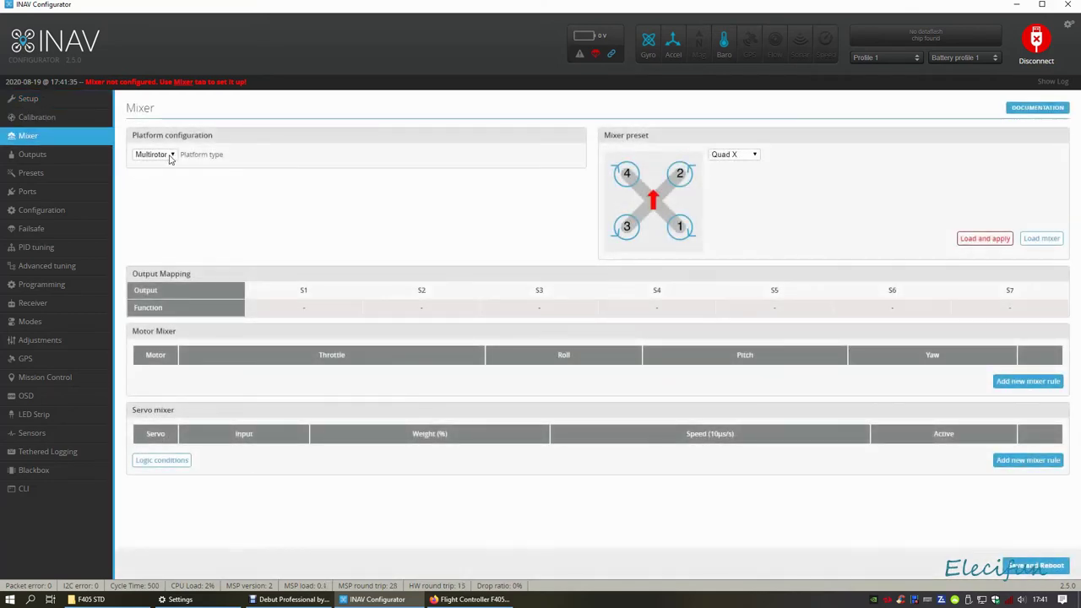
click(169, 157)
click(170, 157)
click(170, 157)
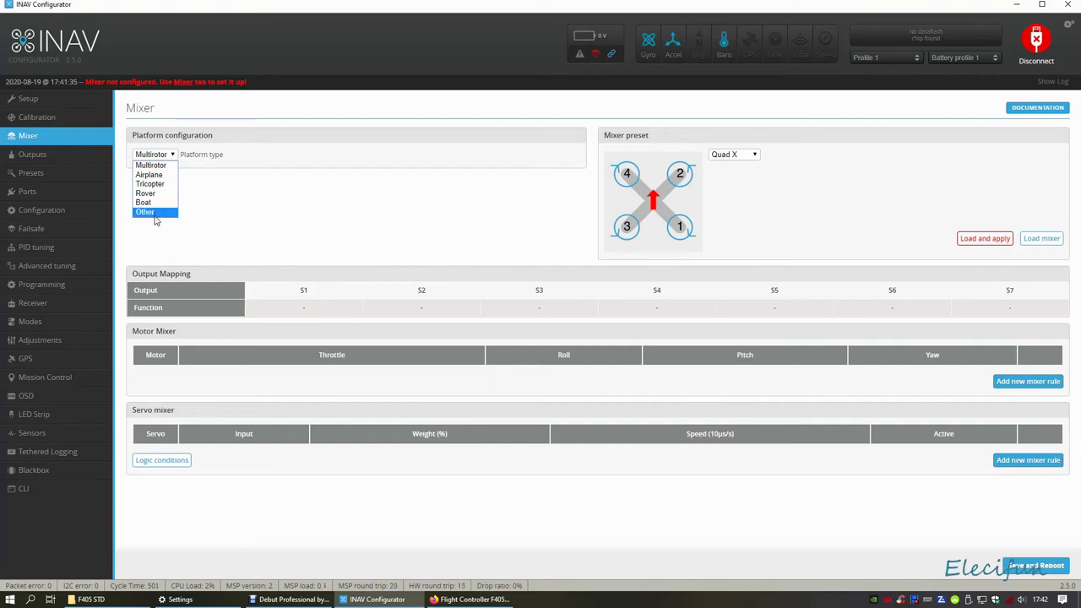
click(162, 155)
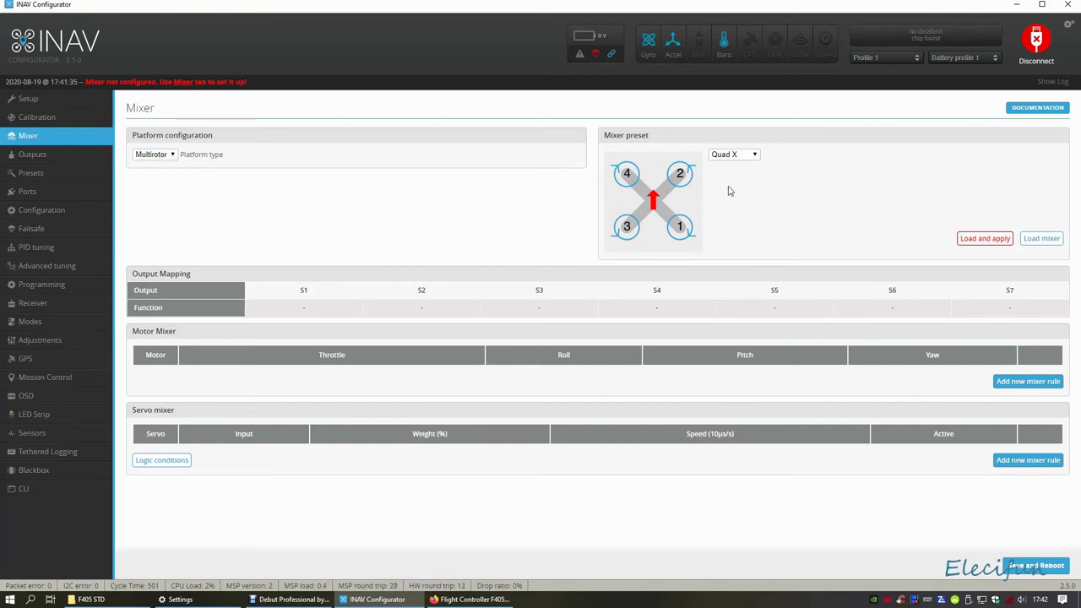
click(753, 157)
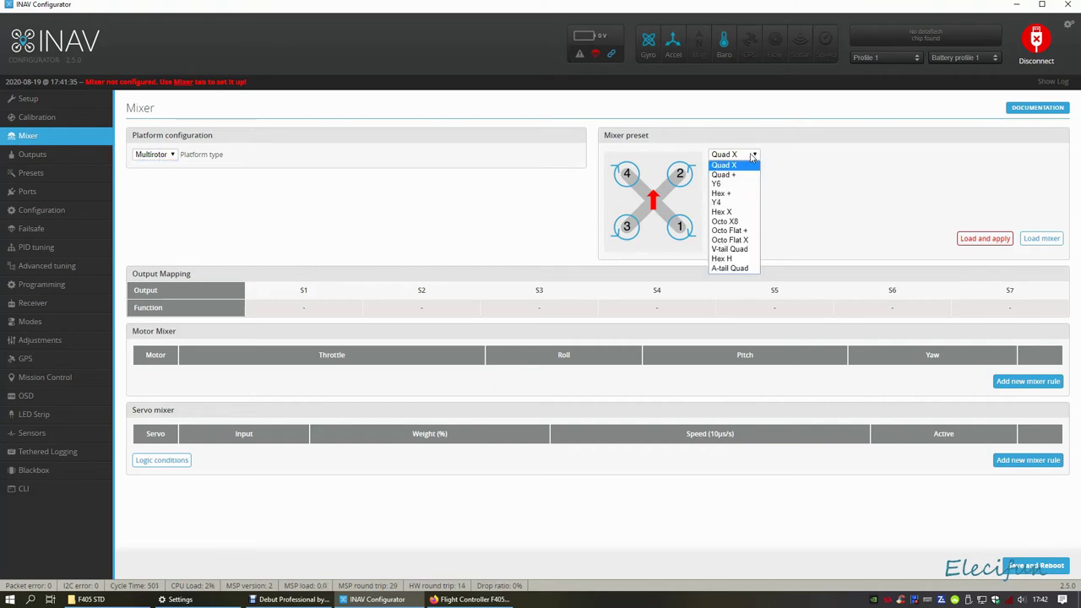
click(752, 157)
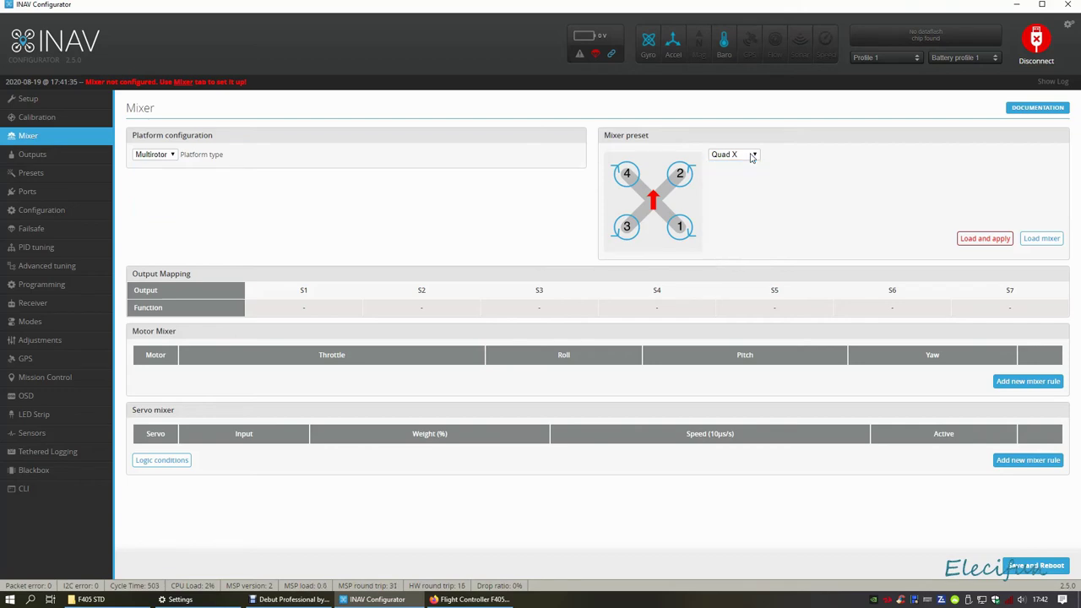
click(973, 243)
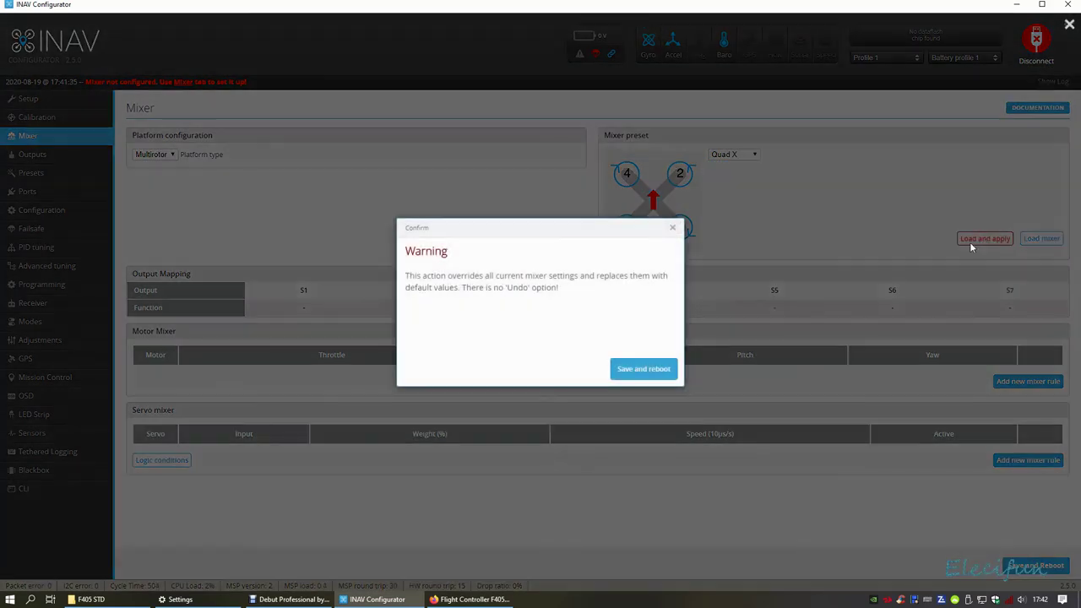
click(651, 372)
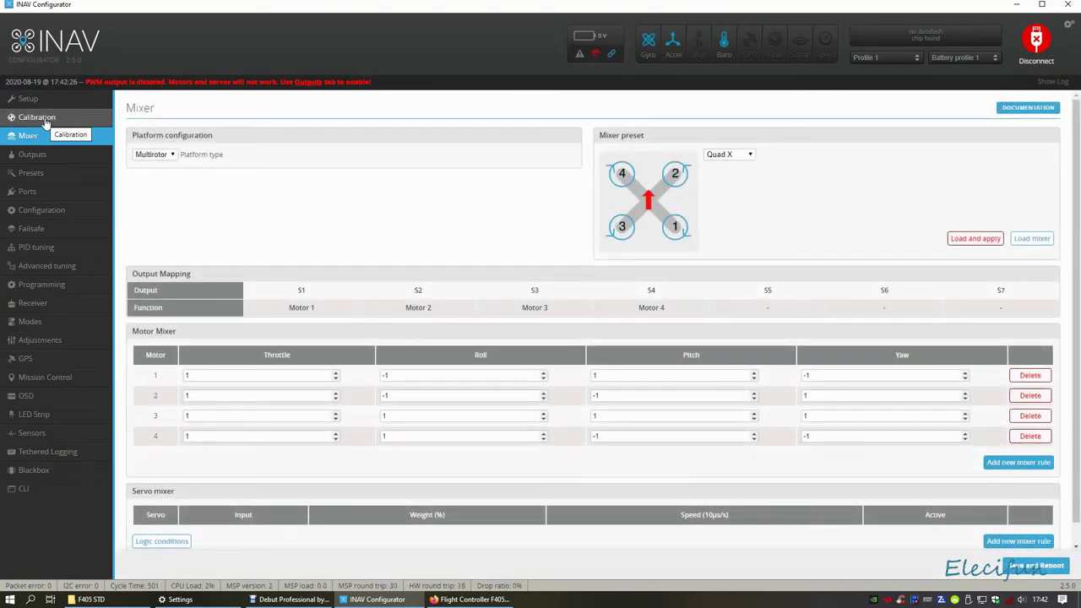
Reset the Z axis of the quadcopter model in Setup and check that it follows the board's movement
click(27, 99)
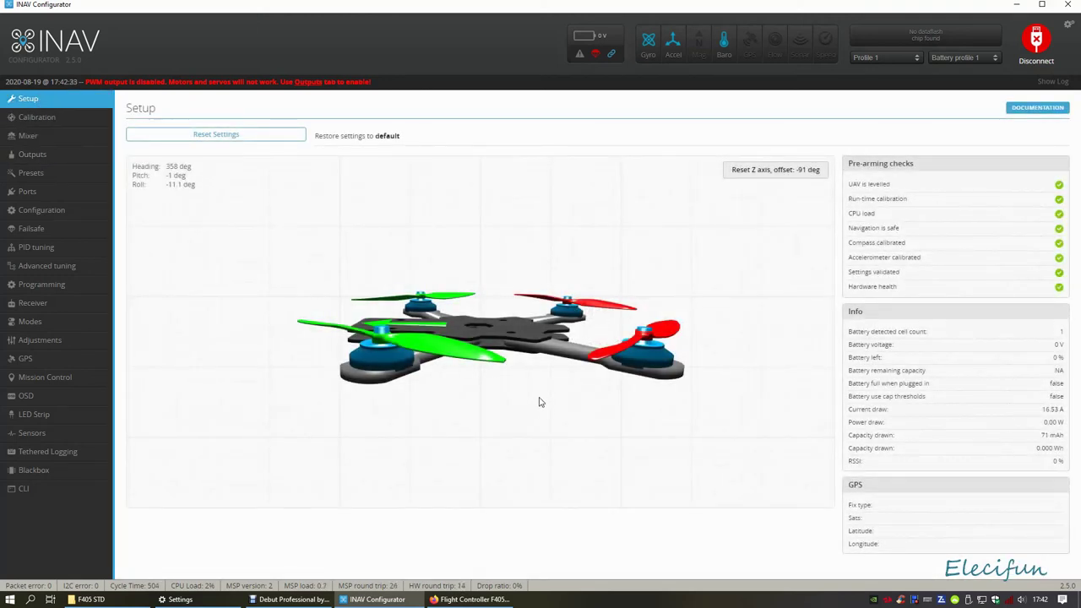
click(755, 171)
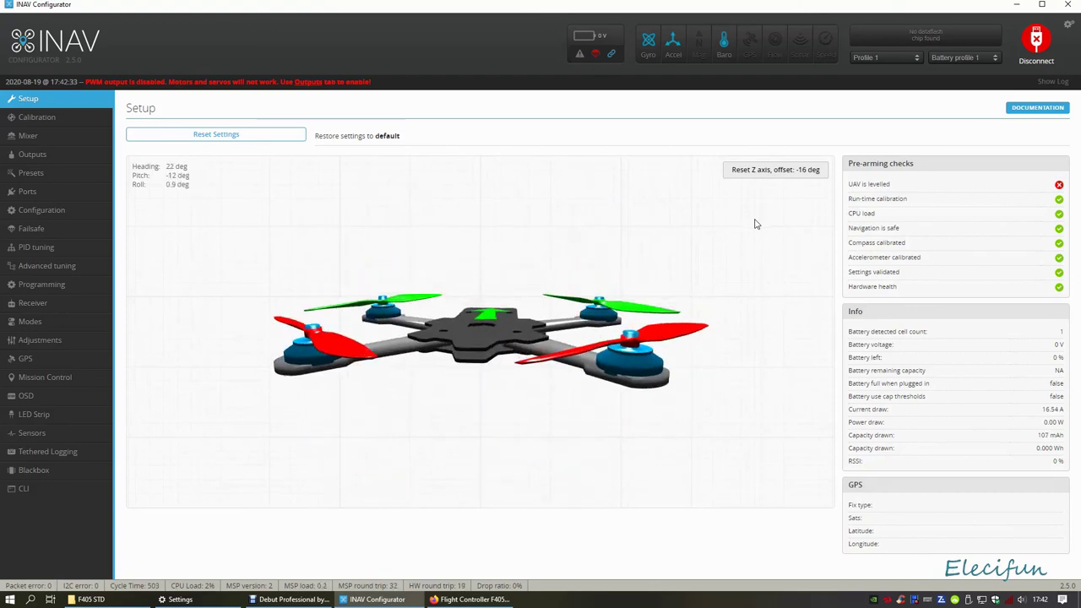
Examine the motor output settings with the available ESC protocols, the multirotor presets and the serial port assignments
click(38, 157)
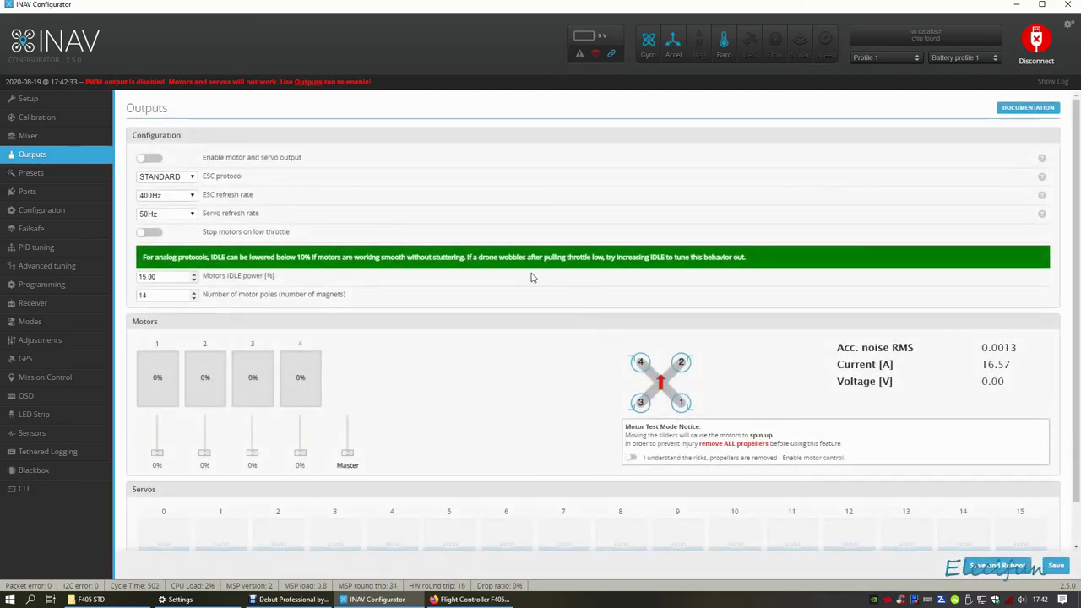
click(191, 178)
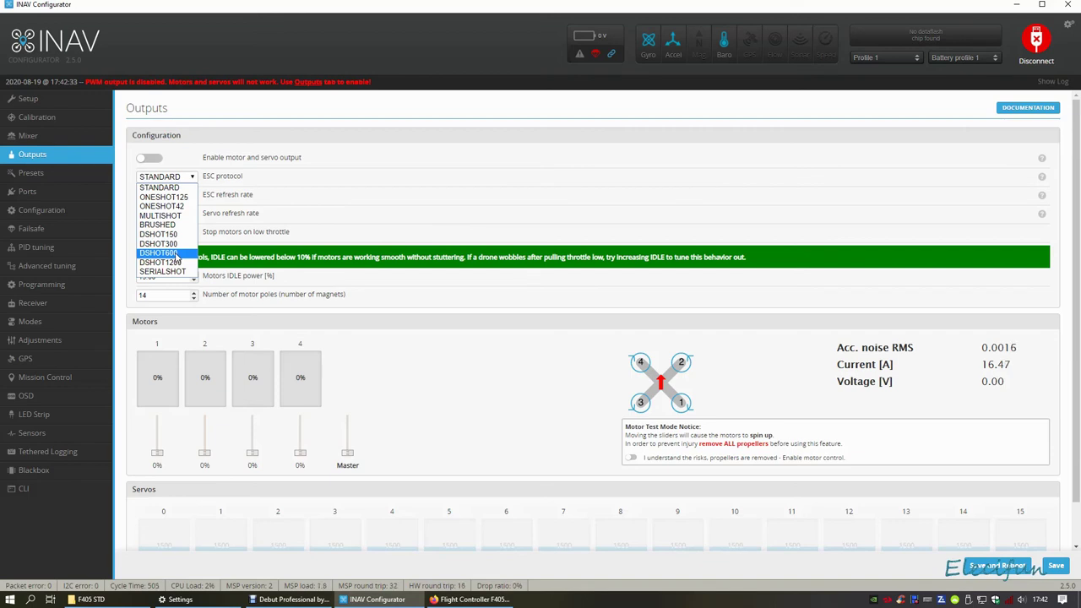
click(174, 155)
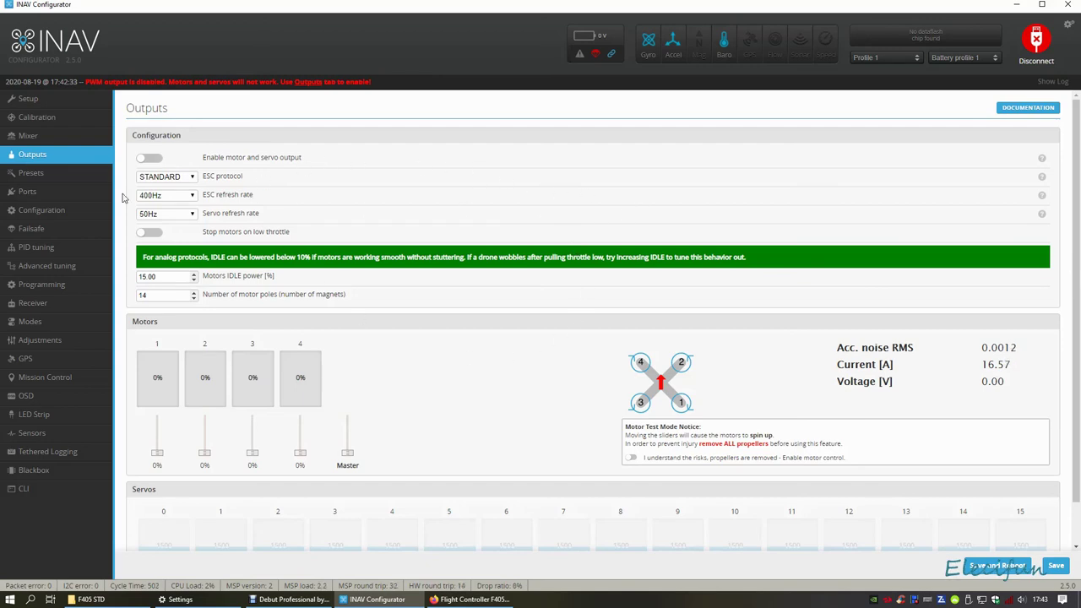
click(34, 172)
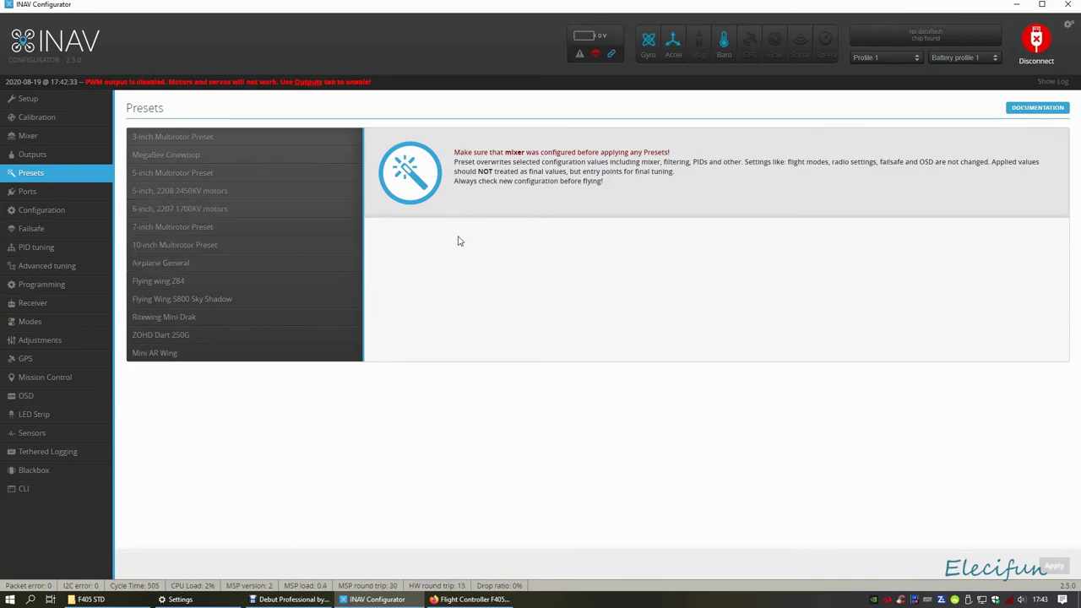
click(59, 194)
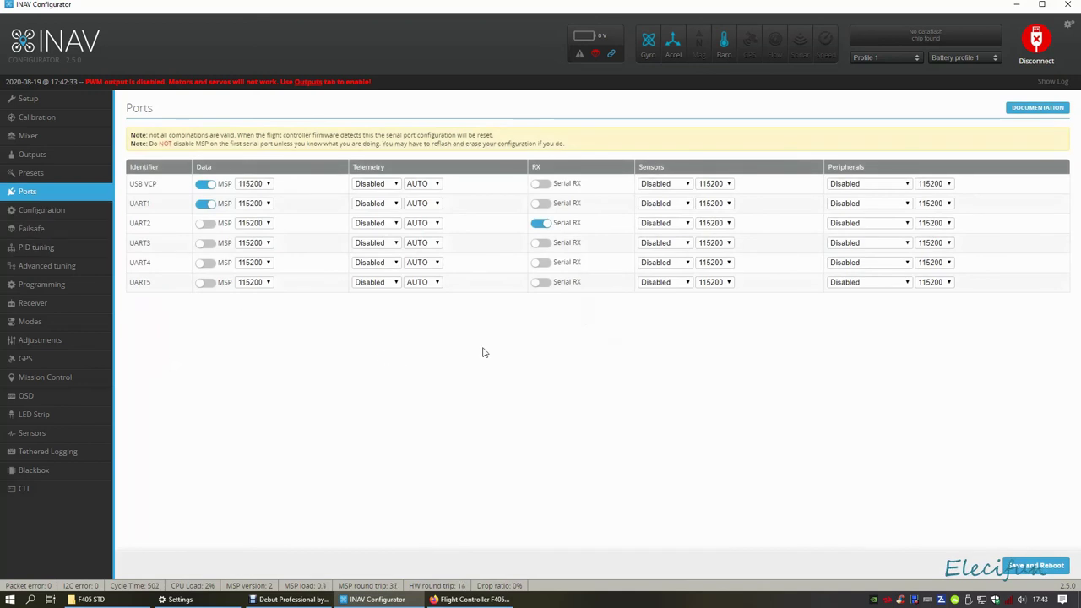